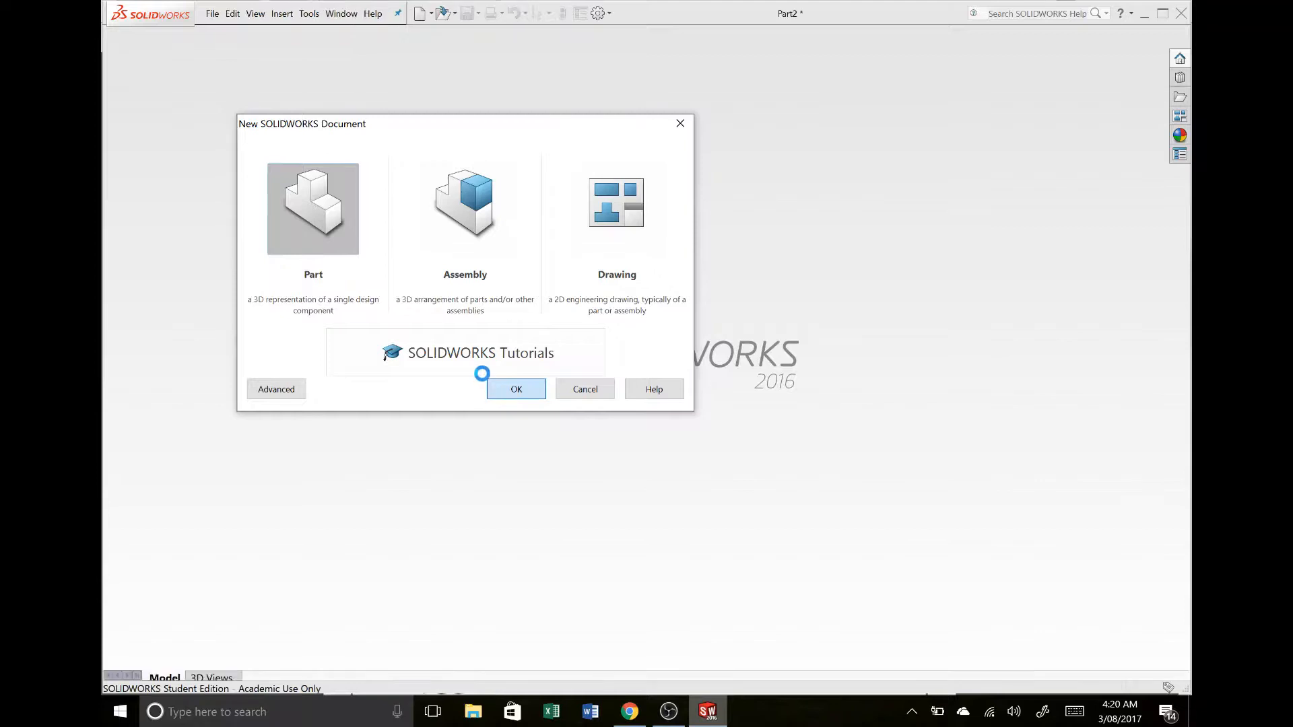
# Save the new part as P06 in the Assignment ONE folder
pyautogui.hotkey('alt', 'Tab')
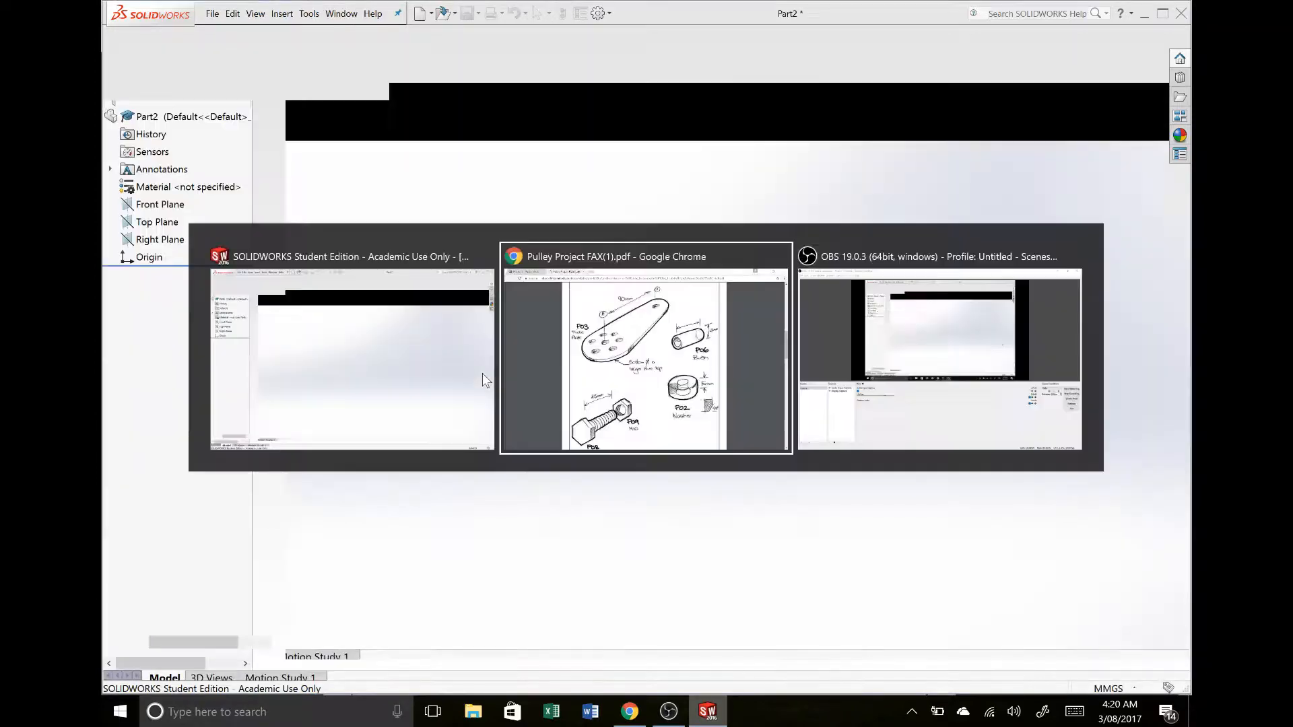
pyautogui.hotkey('alt', 'Tab')
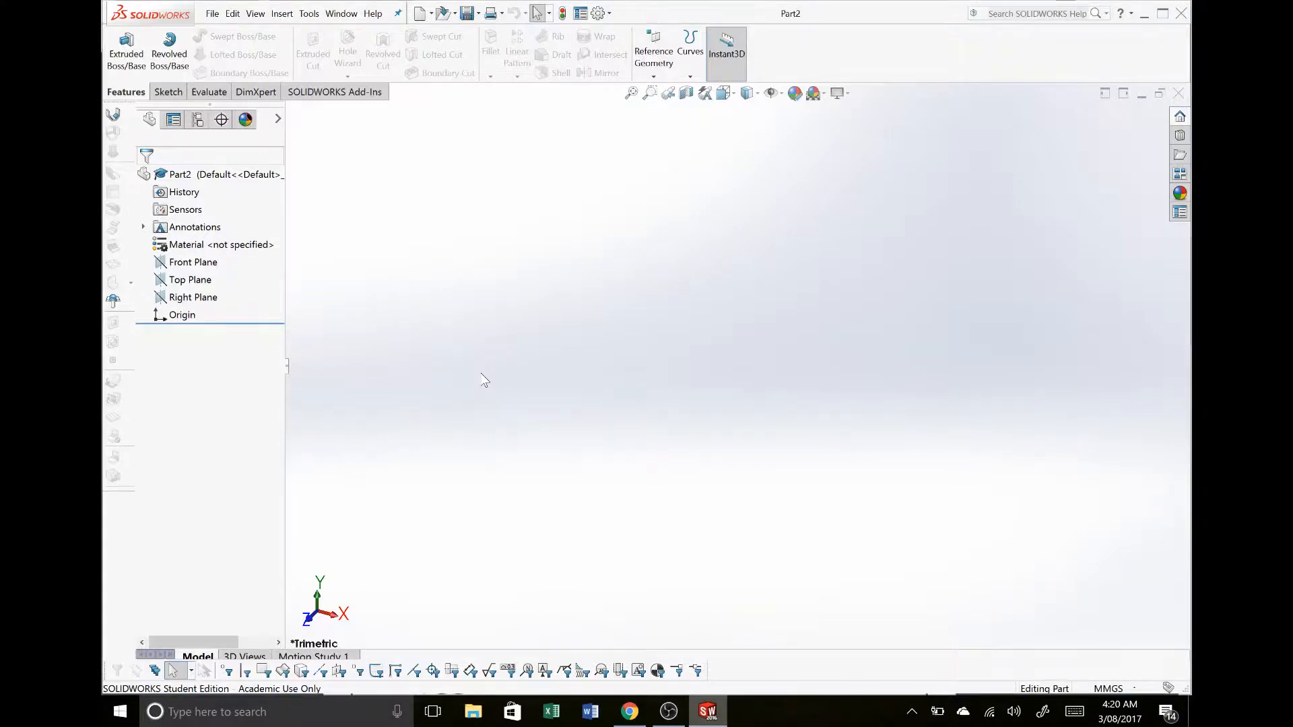
pyautogui.hotkey('ctrl', 's')
pyautogui.write('P')
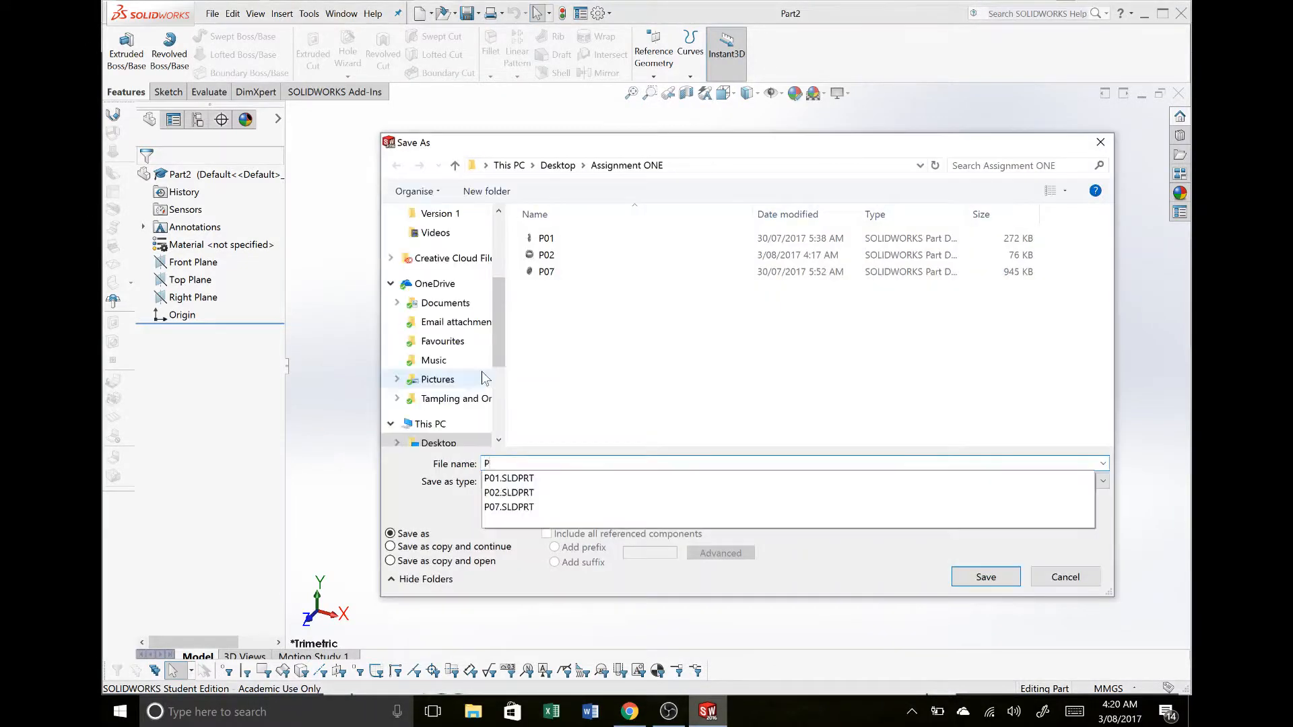
pyautogui.write('06')
pyautogui.press('Return')
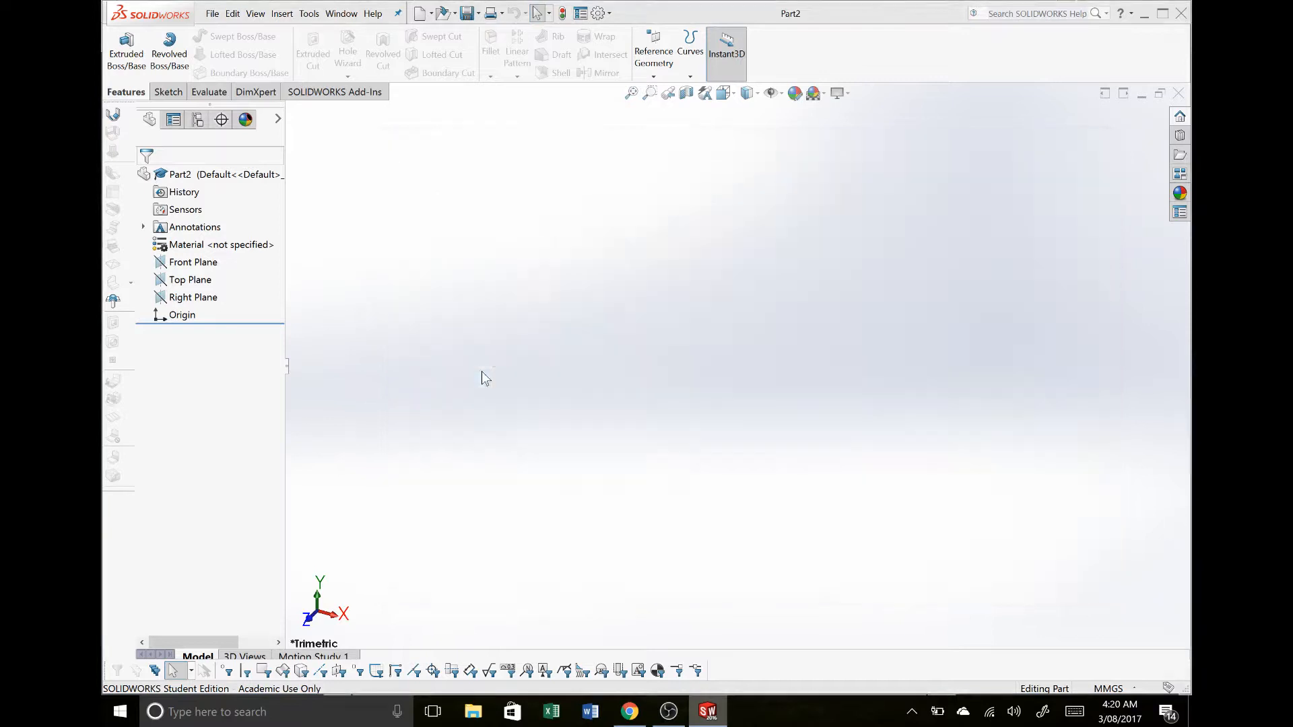
# Add a custom text property named Description with the value Bushing to the part's file properties
pyautogui.click(579, 14)
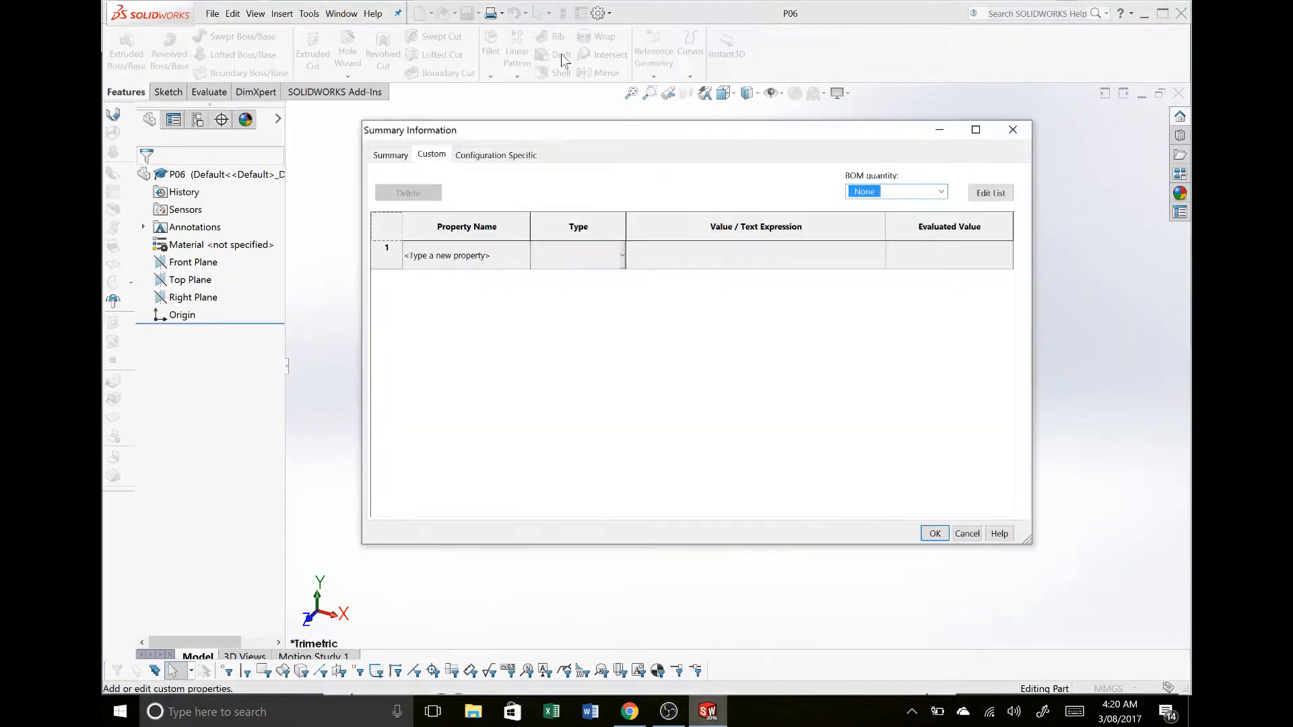
pyautogui.click(475, 267)
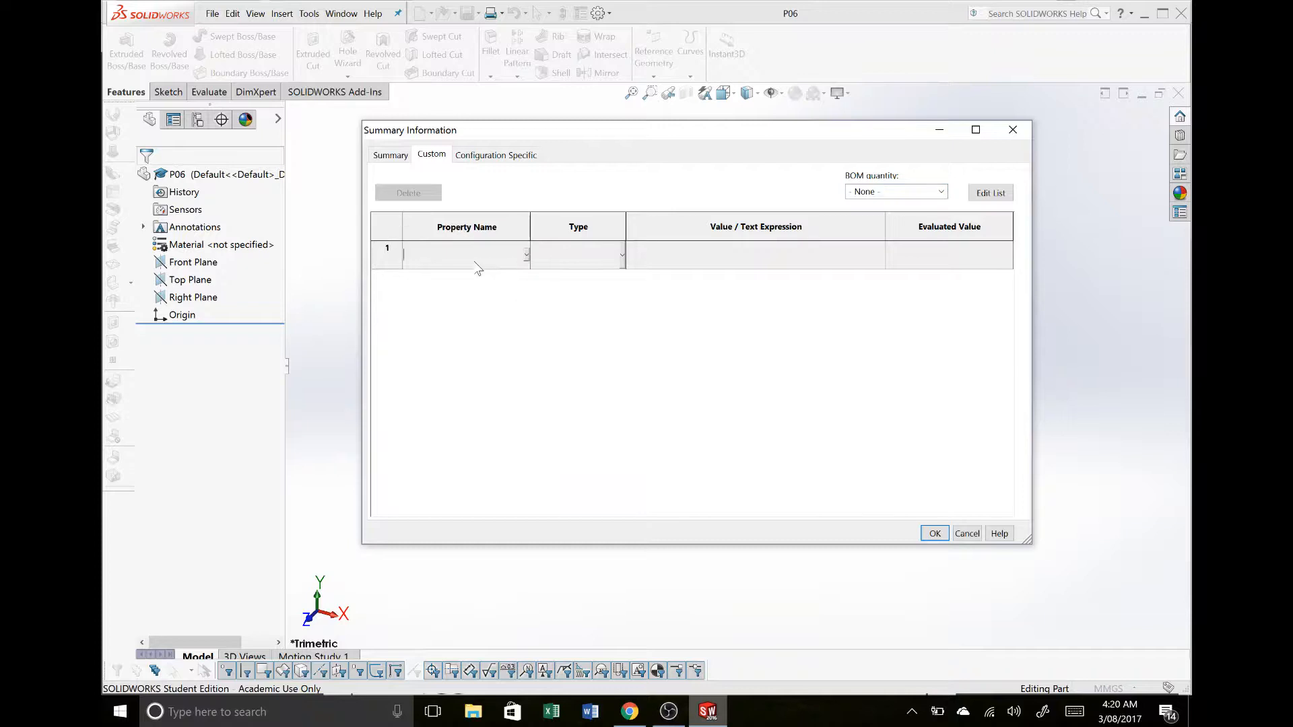
pyautogui.write('Bushing')
pyautogui.click(665, 263)
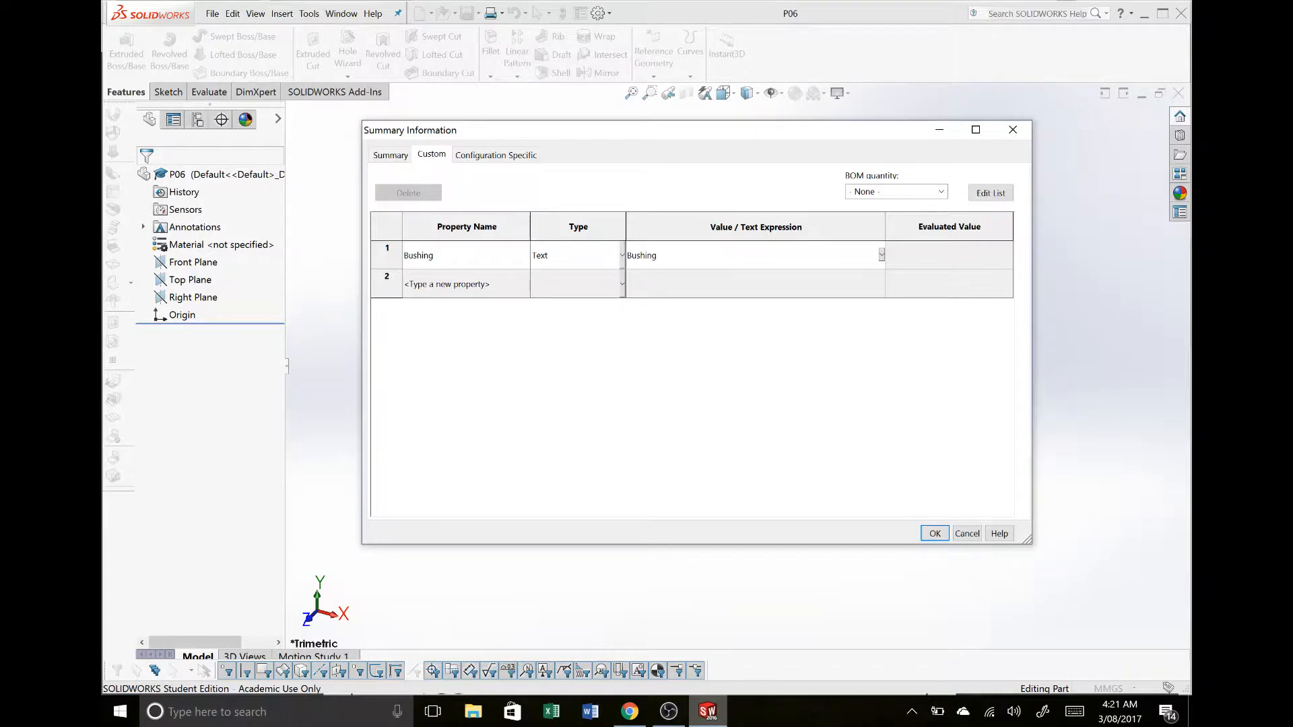
pyautogui.click(481, 256)
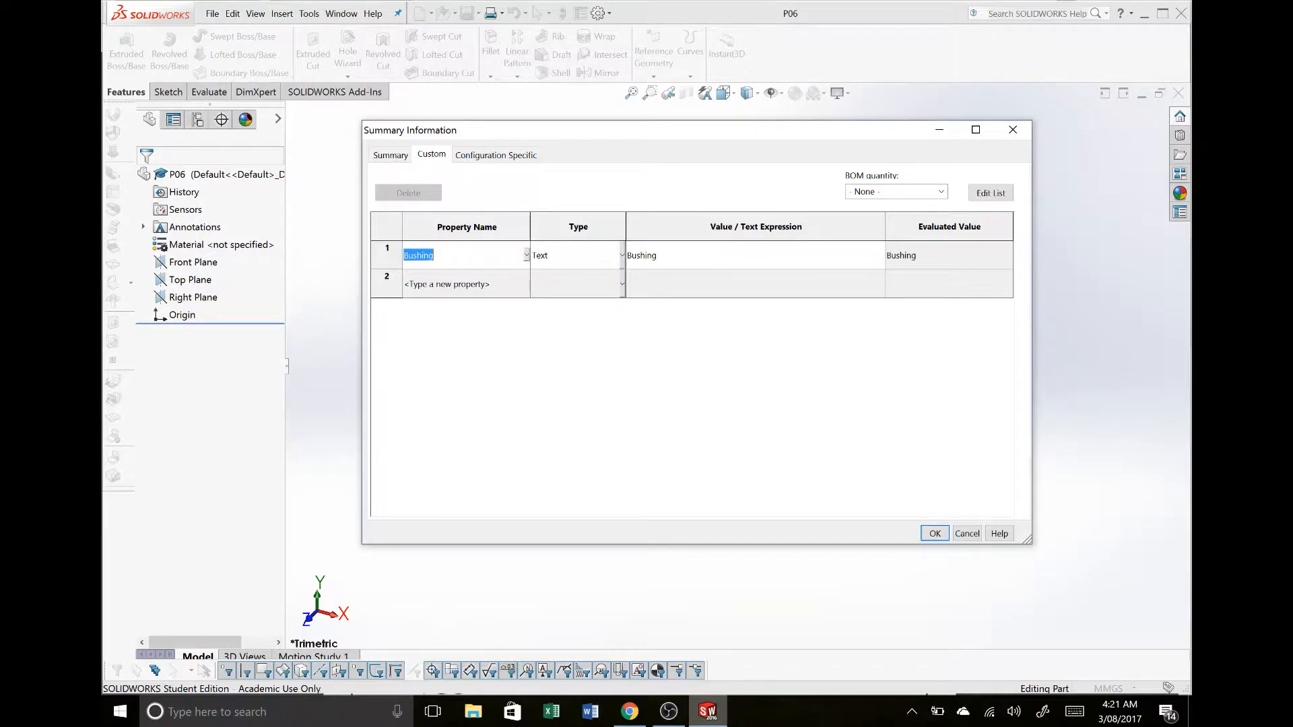
pyautogui.write('Description')
pyautogui.click(935, 534)
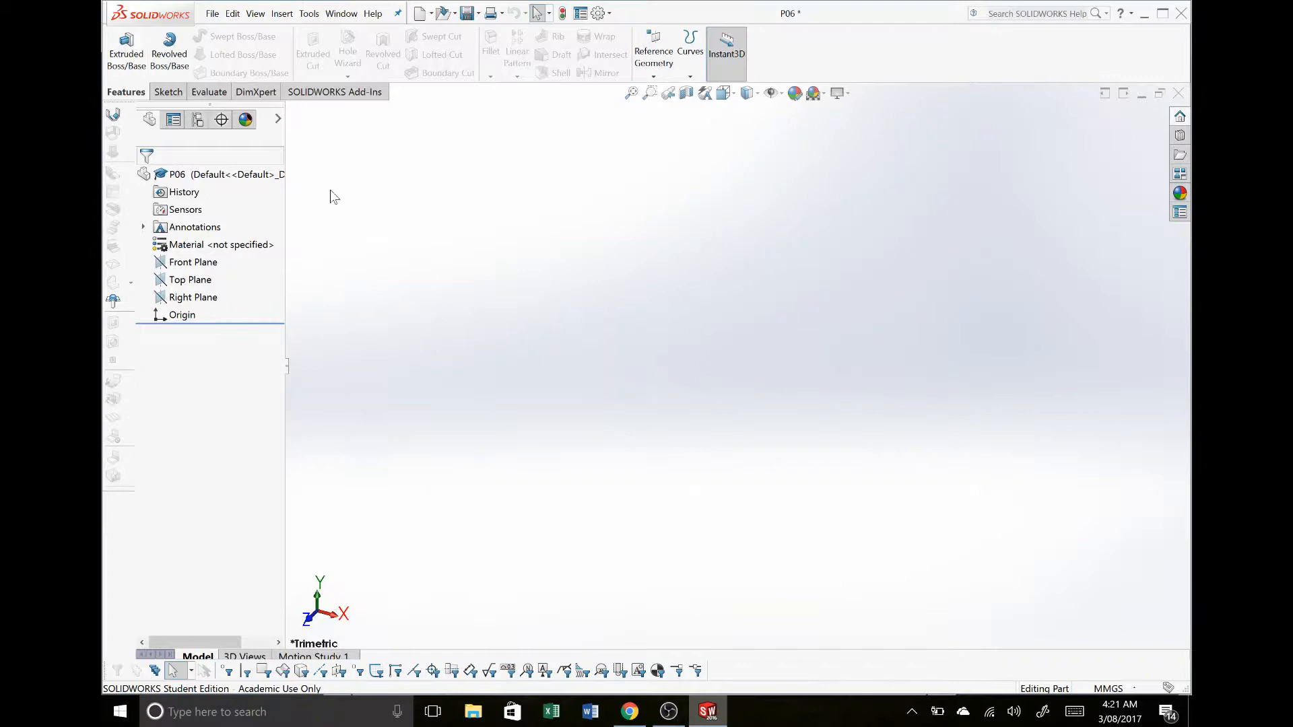
# Start a sketch on the Right Plane and draw a circle about 39.6 mm in diameter centred on the origin
pyautogui.rightClick(199, 303)
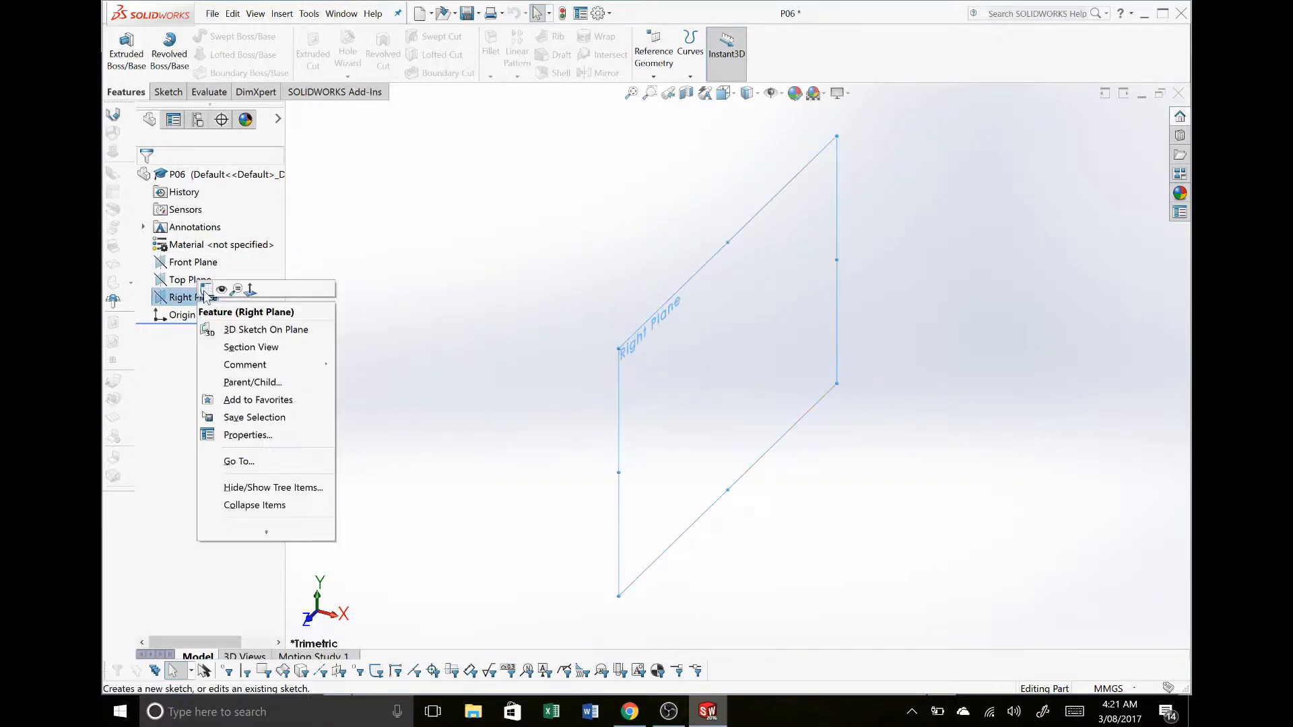
pyautogui.click(203, 290)
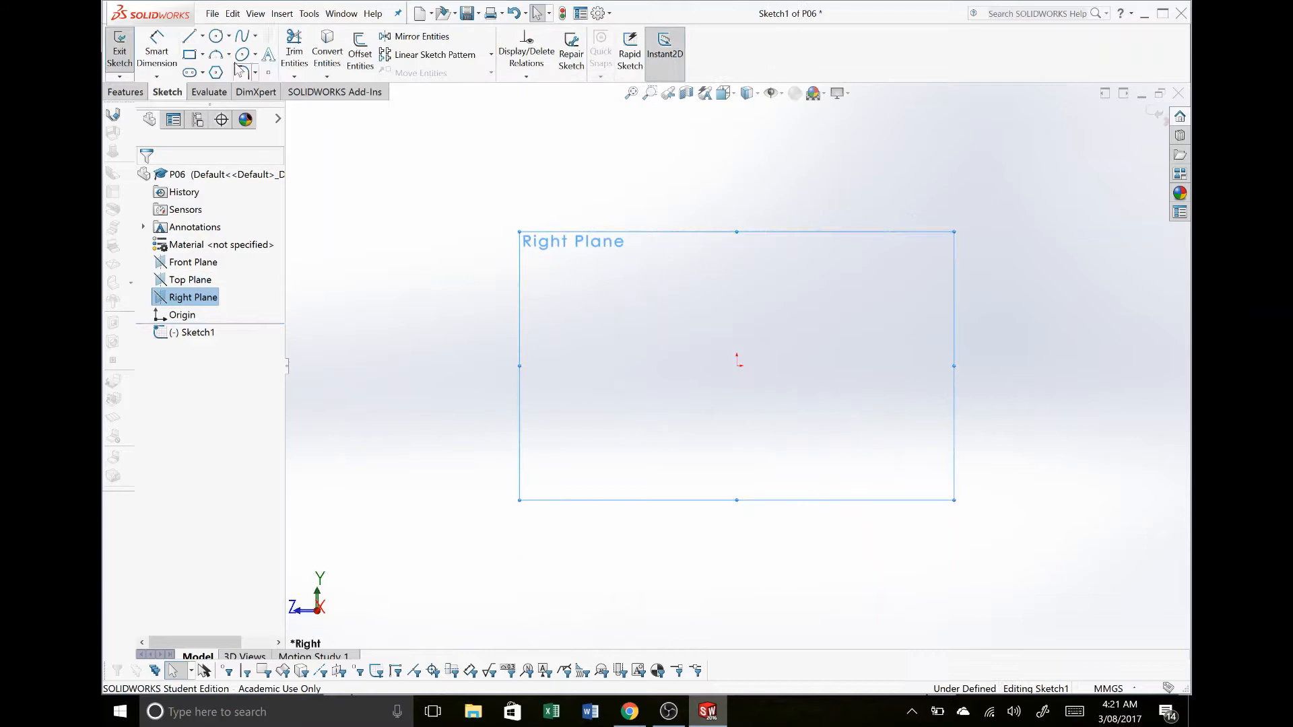
pyautogui.click(217, 36)
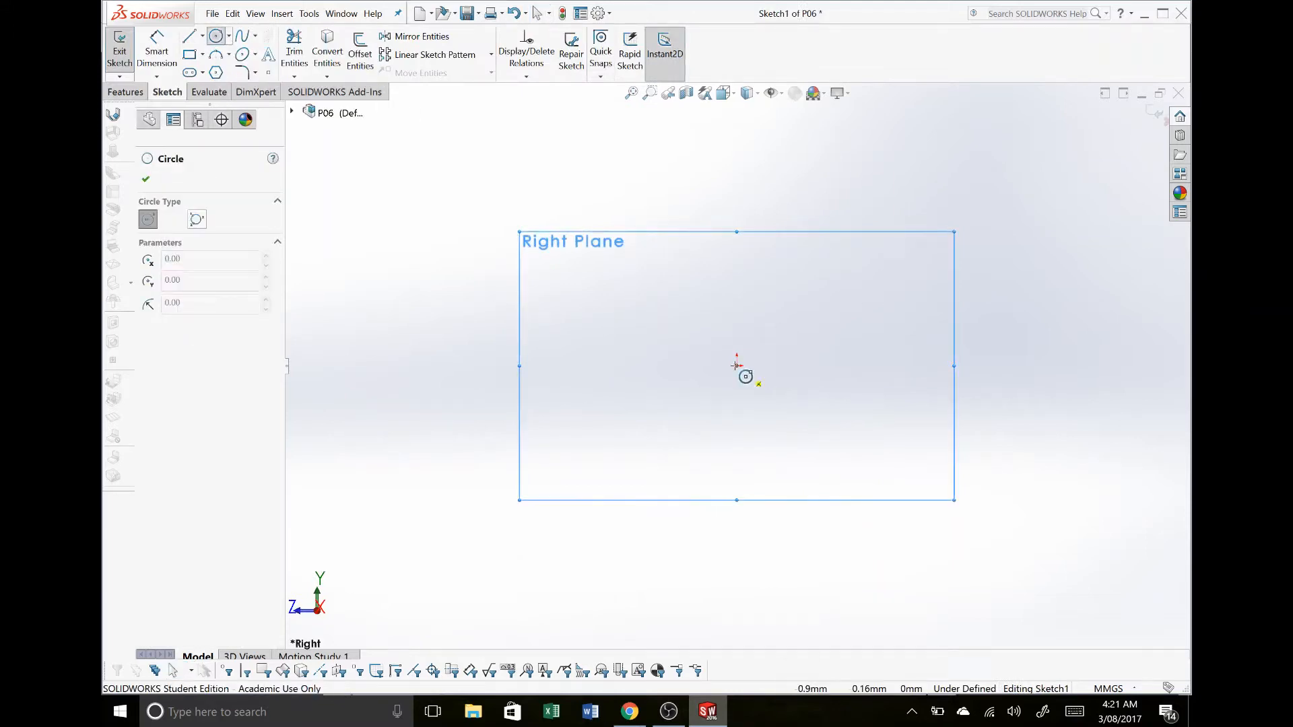
pyautogui.moveTo(737, 367); pyautogui.dragTo(737, 318)
pyautogui.press('Escape')
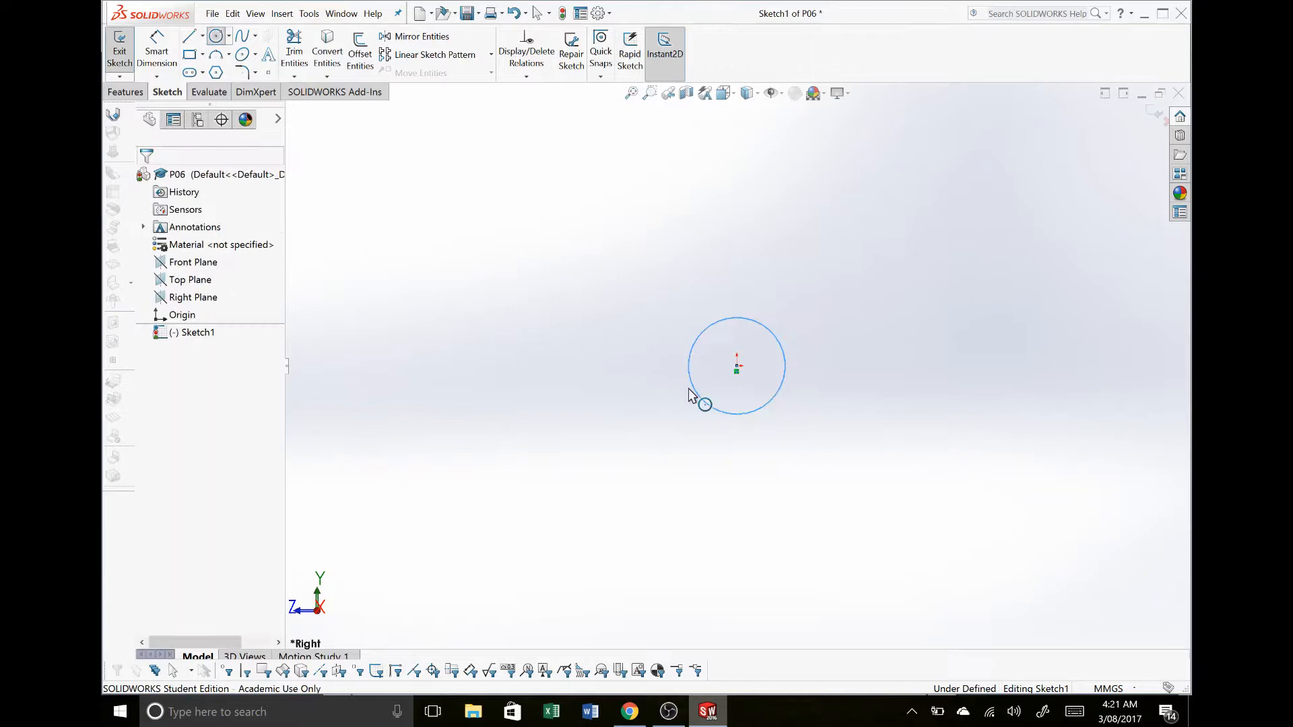
# Check the P06 bush's outside diameter in the Pulley Project PDF in Chrome, and dimension the sketched circle to 13 mm diameter
pyautogui.hotkey('alt', 'Tab')
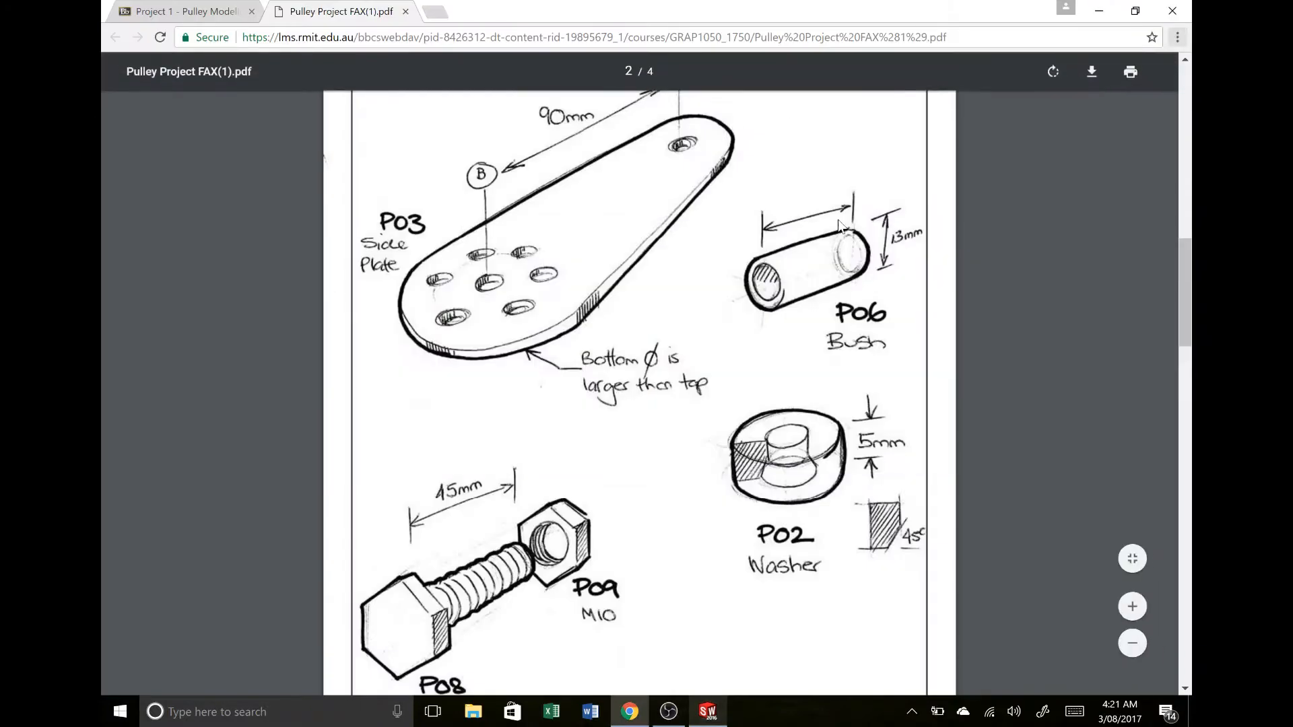
pyautogui.hotkey('alt', 'Tab')
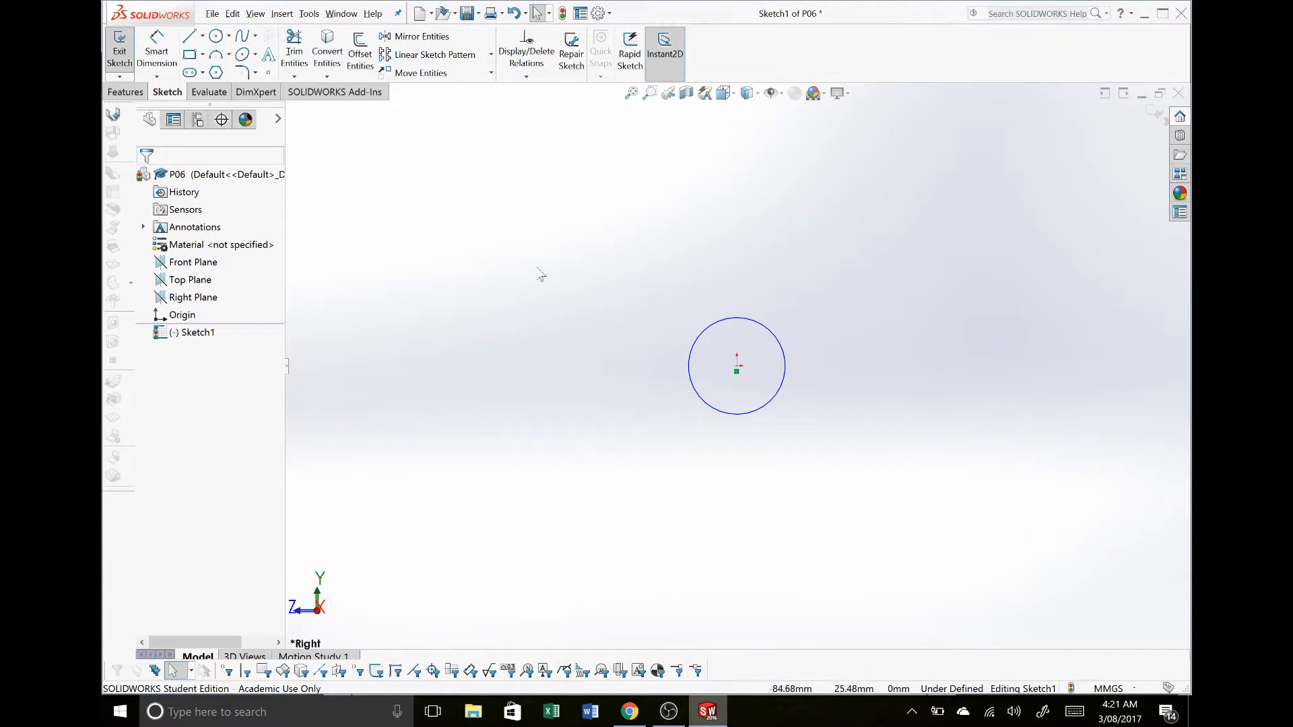
pyautogui.moveTo(537, 269); pyautogui.dragTo(539, 246, button='right')
pyautogui.click(738, 318)
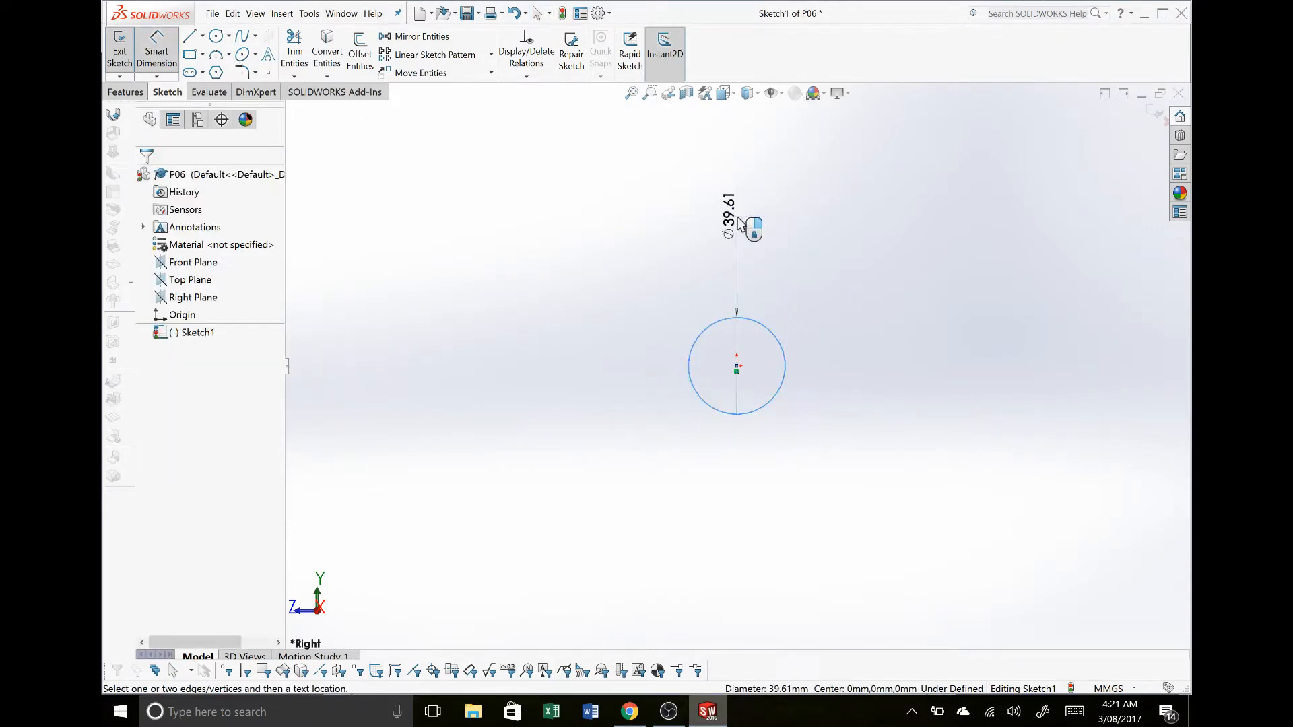
pyautogui.click(740, 223)
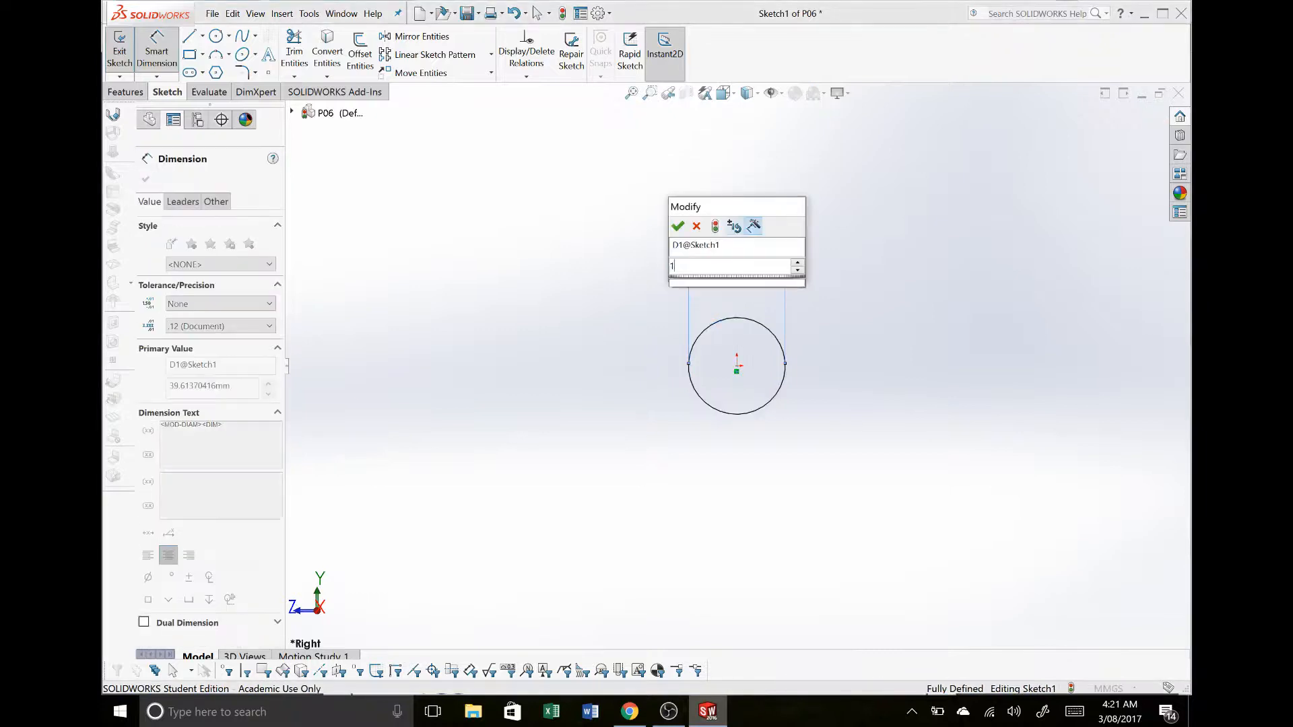
pyautogui.write('13')
pyautogui.press('Return')
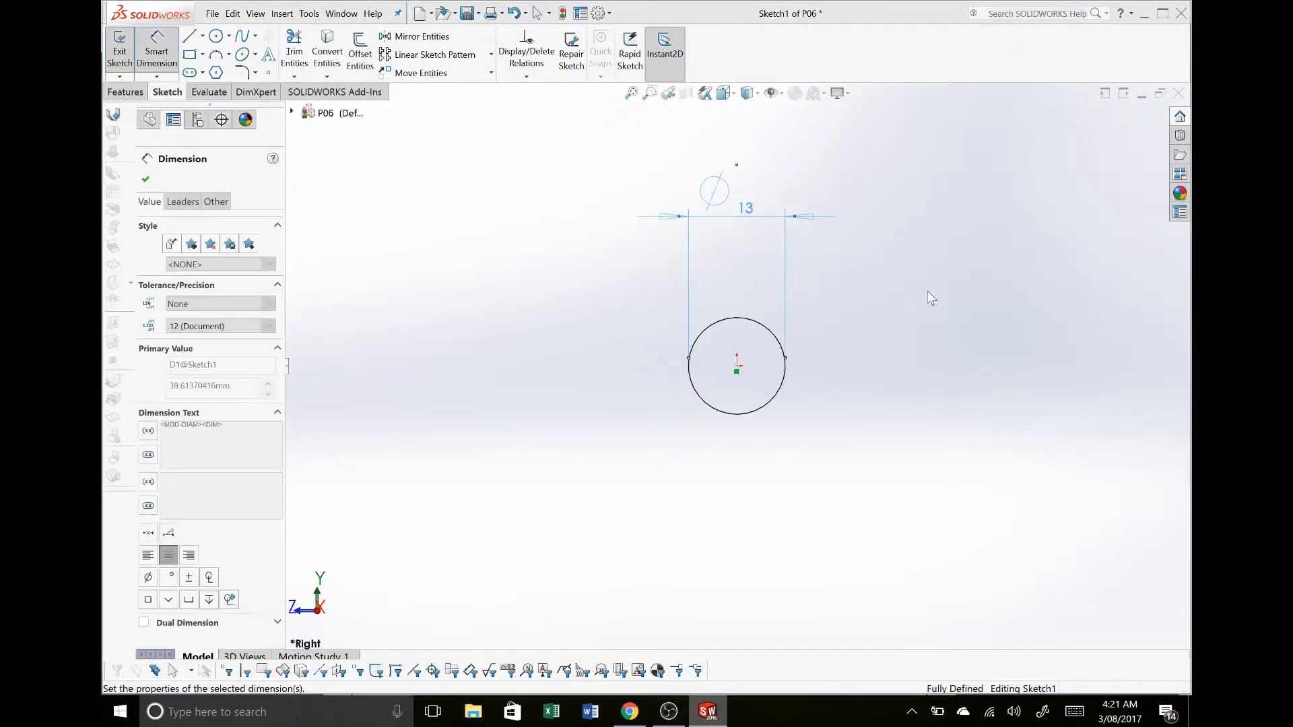
# Review the P06 bush and bolt in the PDF, and sketch a concentric inner circle about 9.7 mm in diameter at the origin
pyautogui.hotkey('alt', 'Tab')
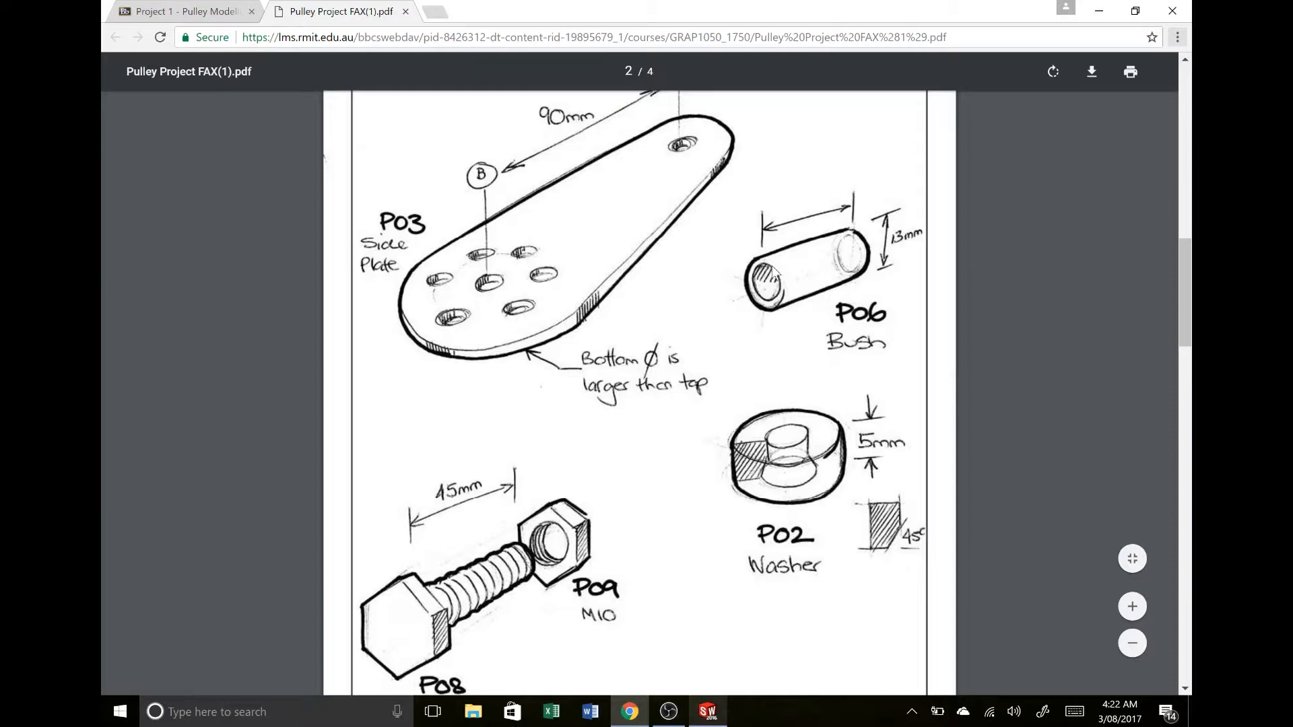
pyautogui.hotkey('alt', 'Tab')
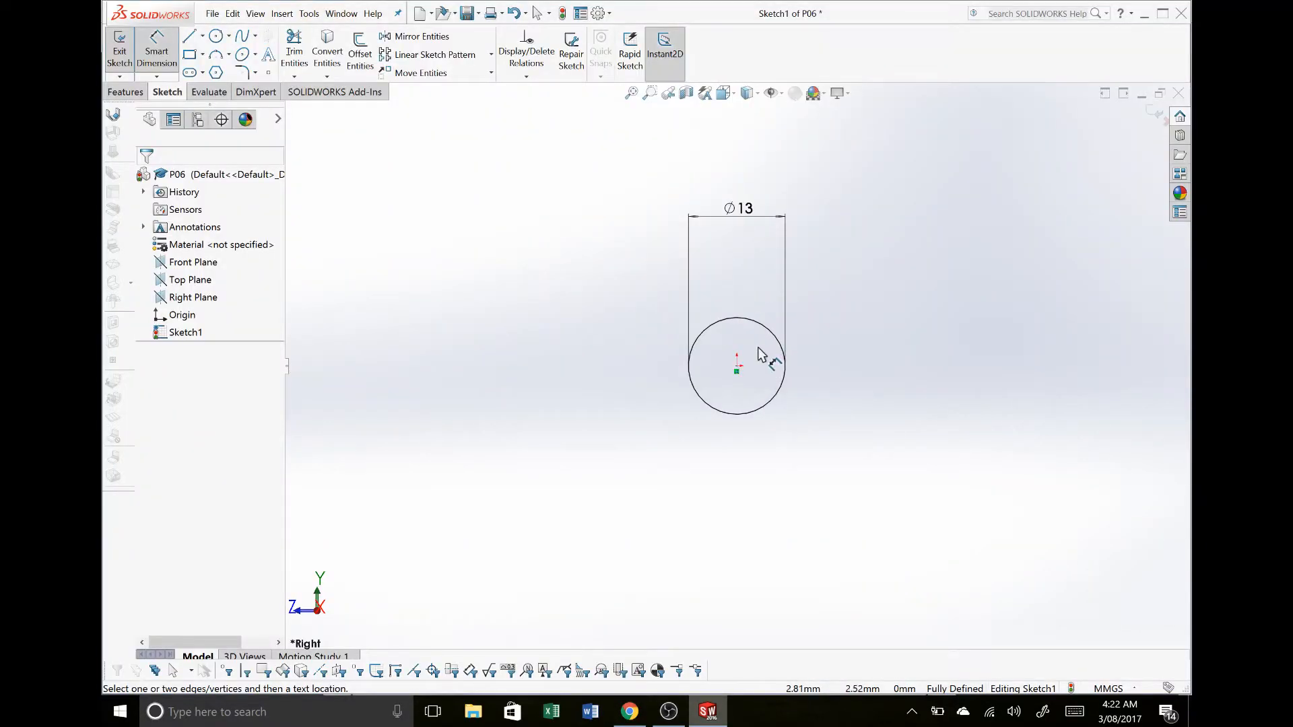
pyautogui.hotkey('alt', 'Tab')
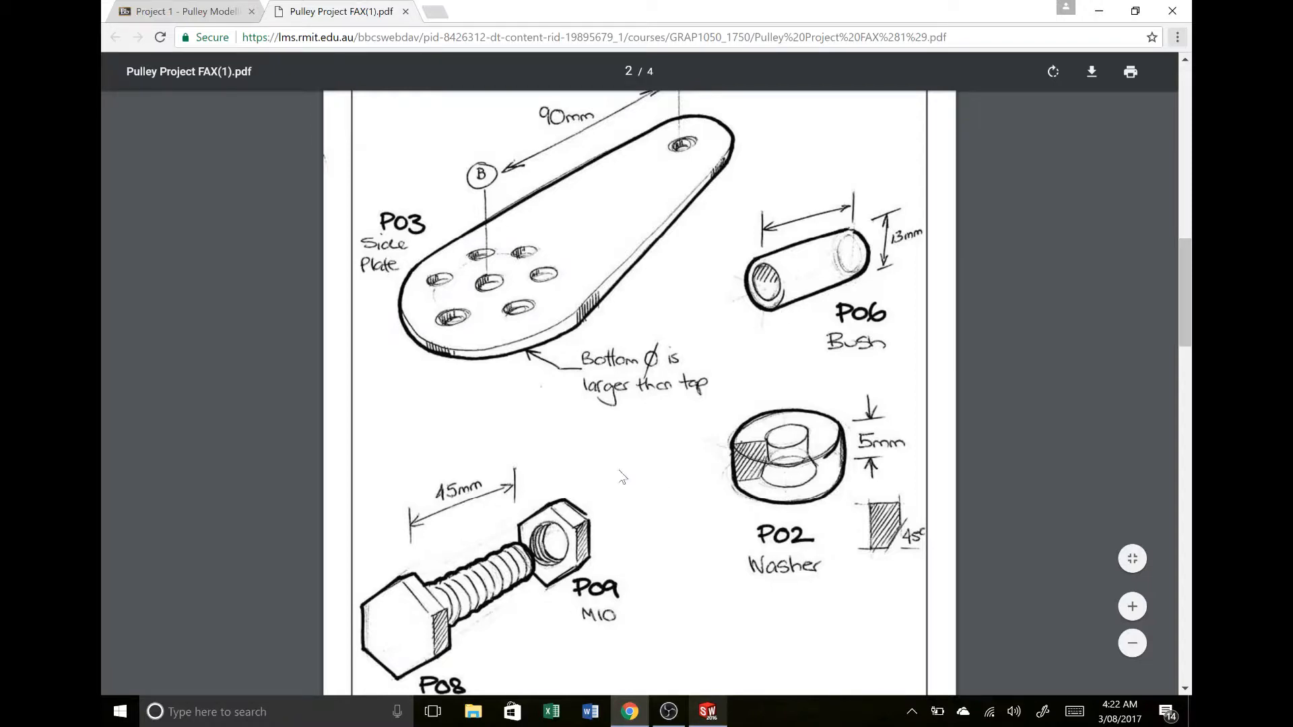
pyautogui.hotkey('alt', 'Tab')
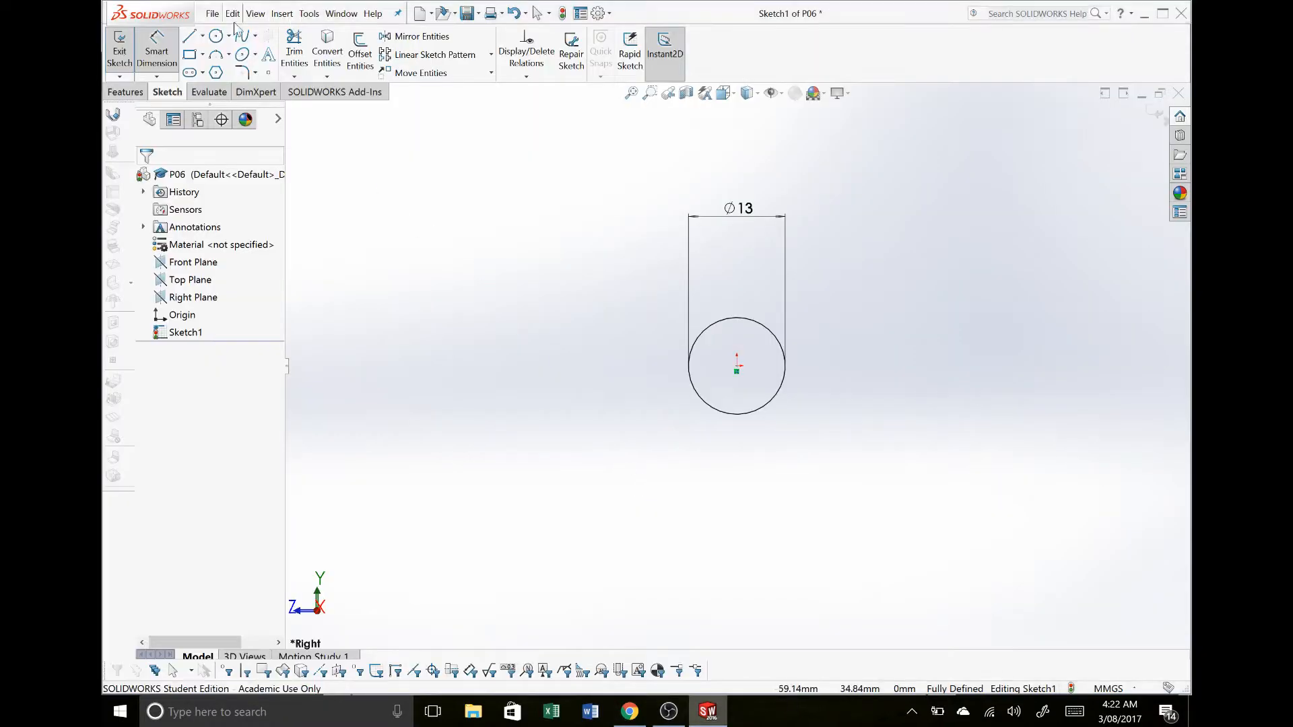
pyautogui.click(218, 38)
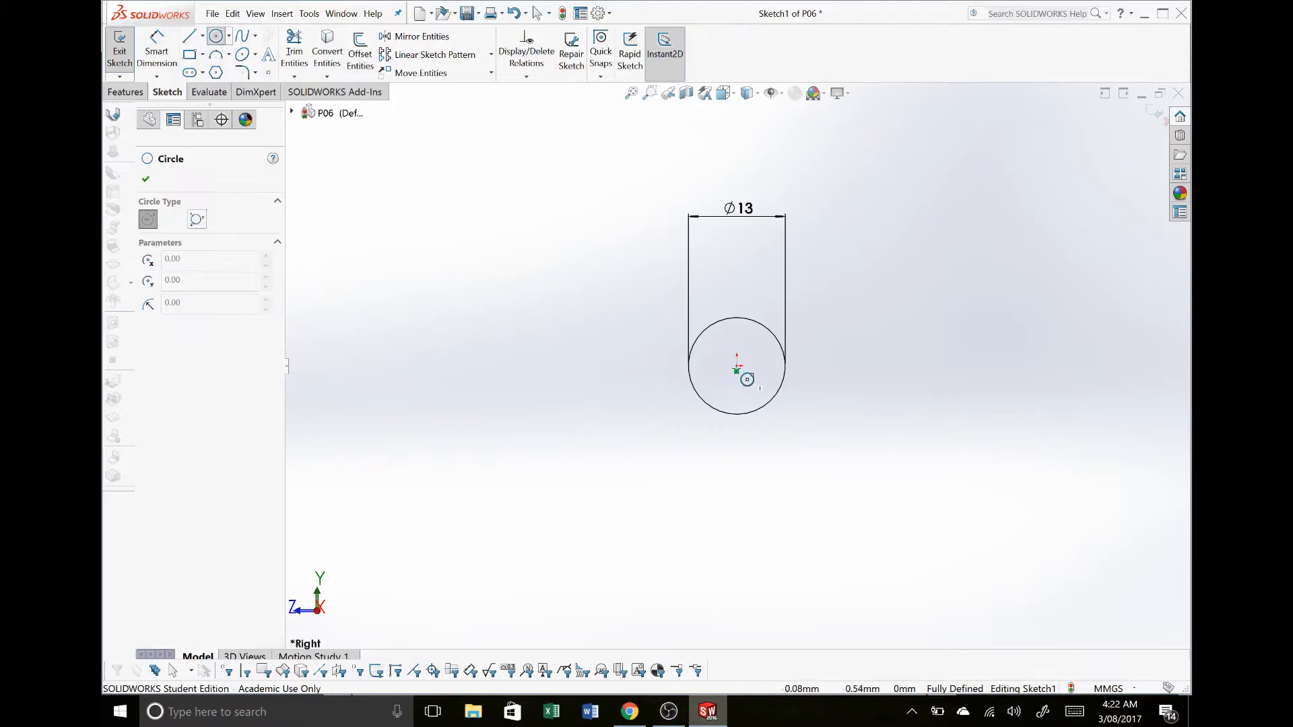
pyautogui.click(737, 365)
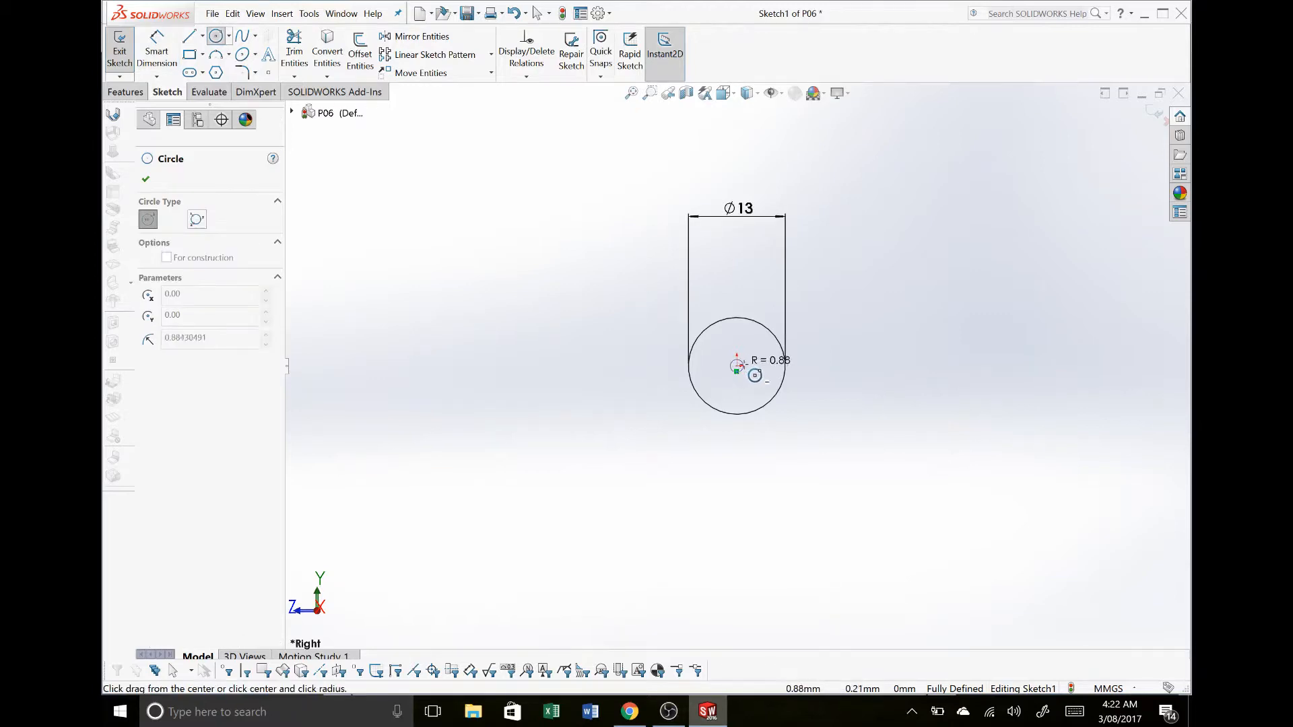
pyautogui.click(783, 375)
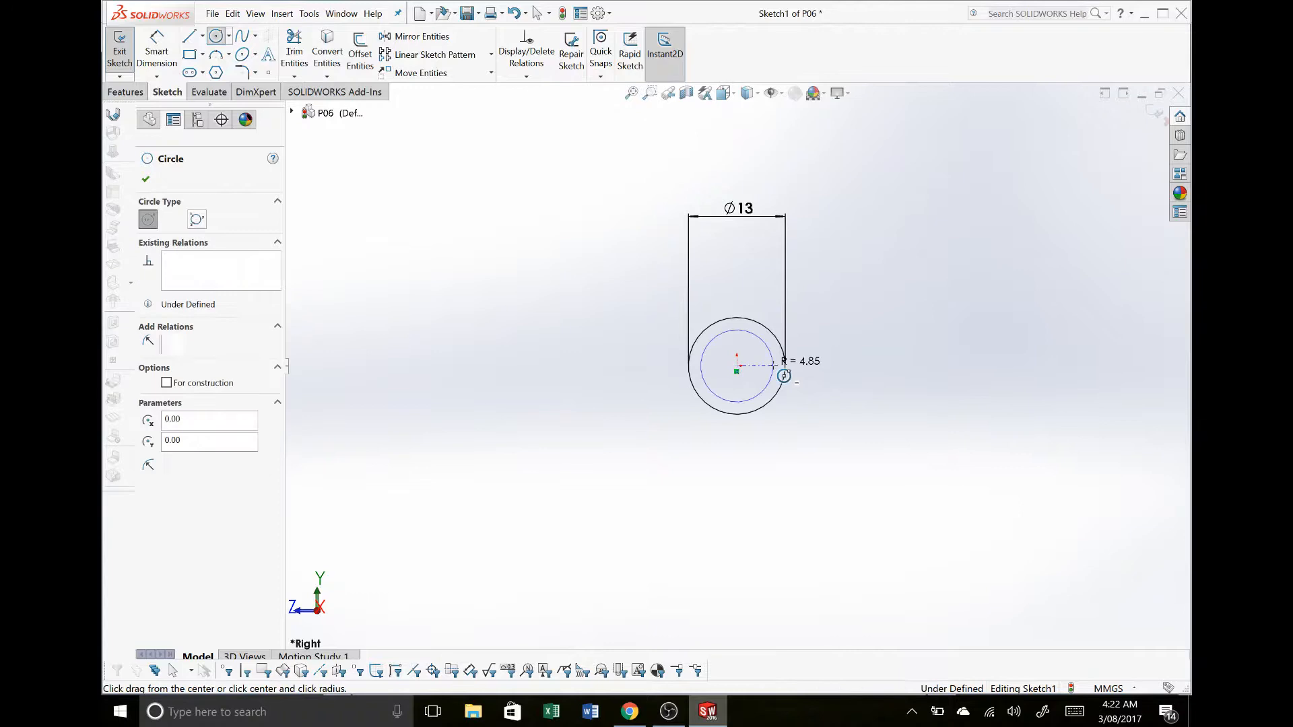
pyautogui.press('Escape')
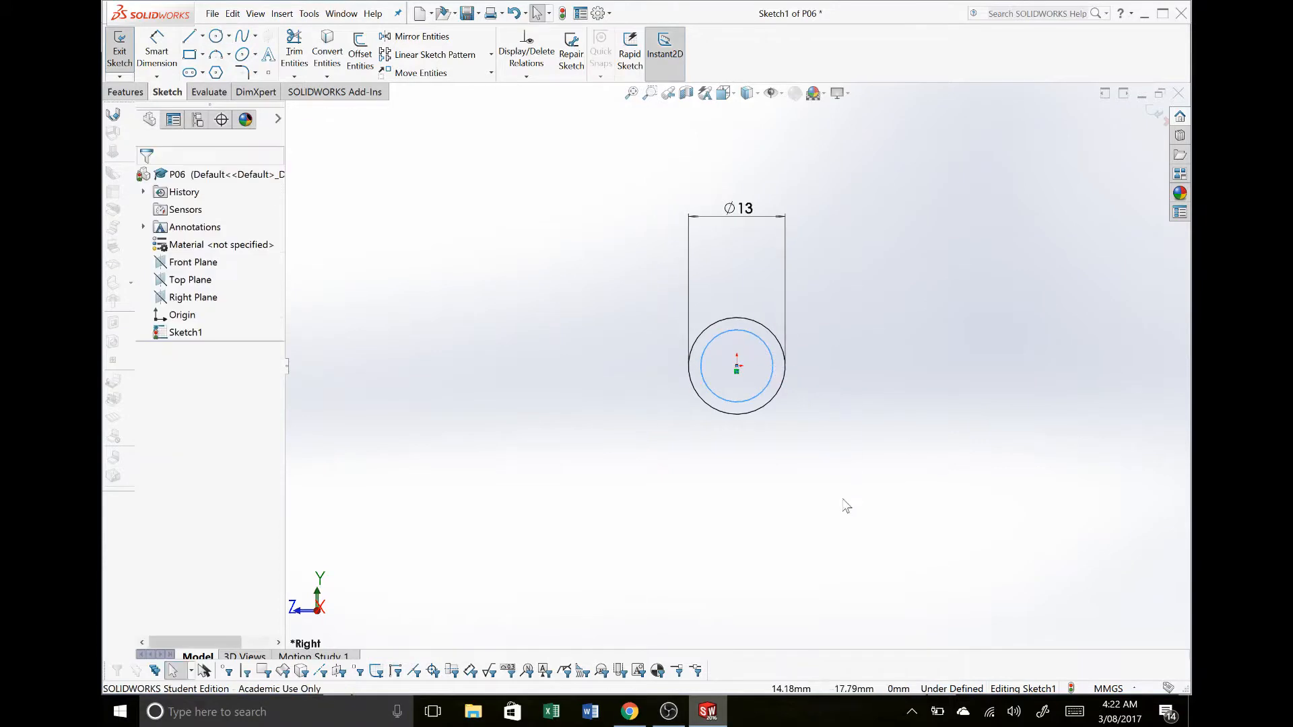
# Dimension the inner circle to a diameter of 10 mm
pyautogui.click(154, 47)
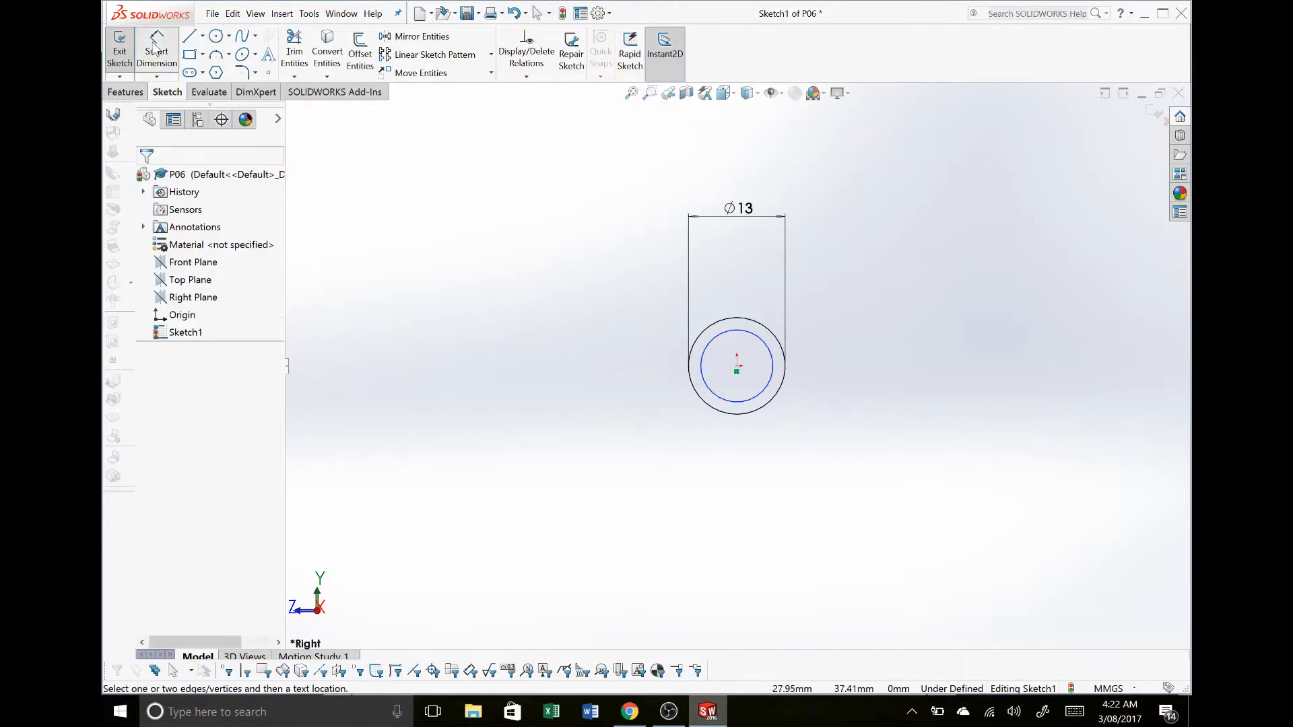
pyautogui.click(731, 339)
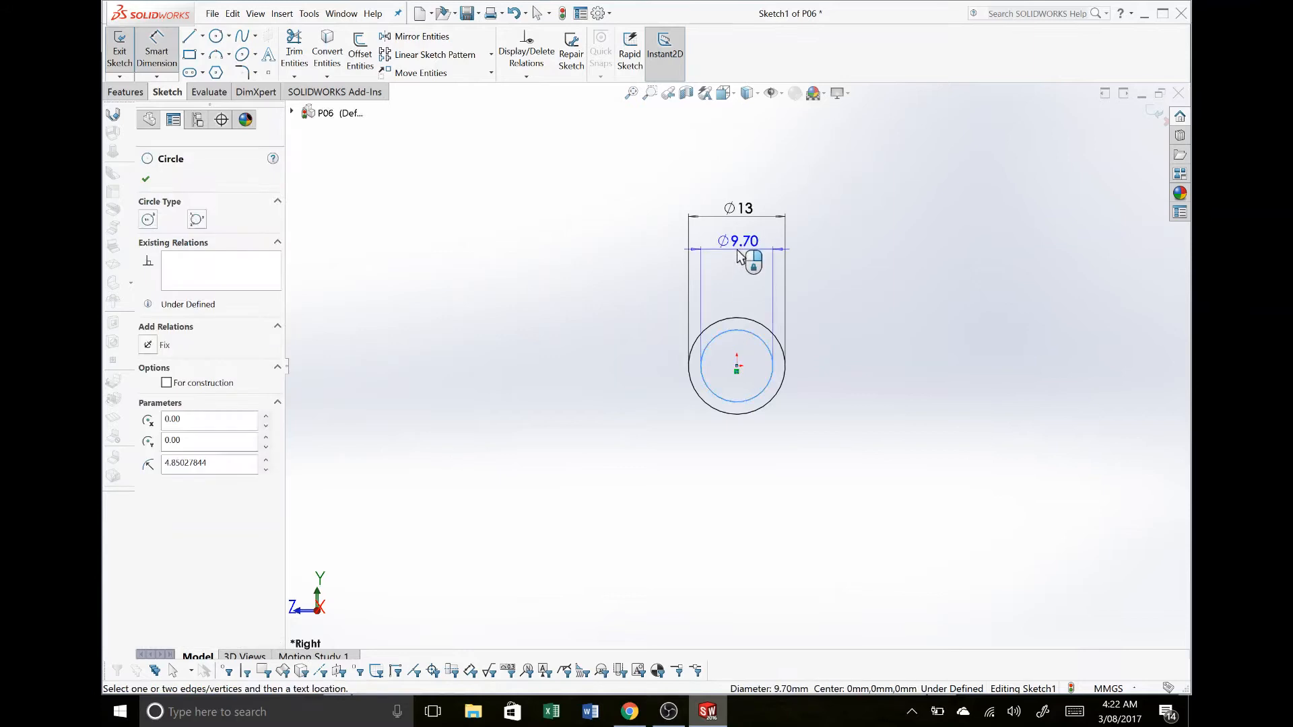
pyautogui.click(740, 256)
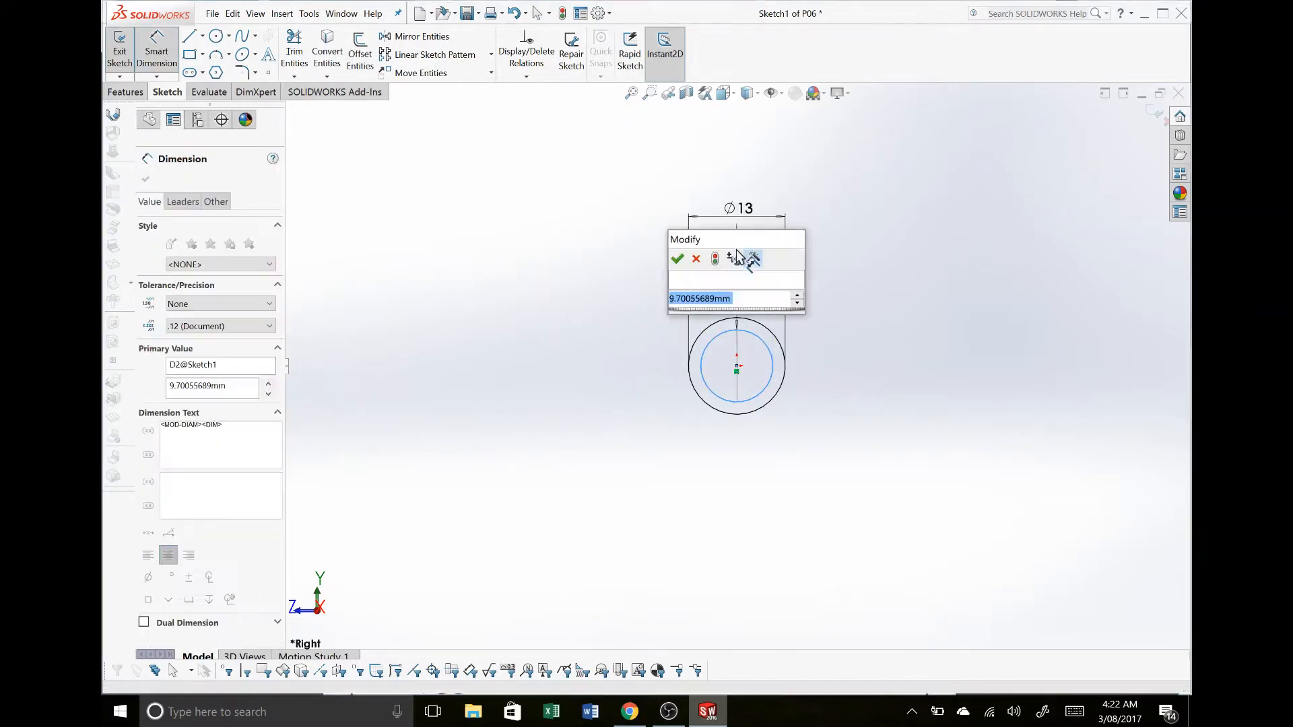
pyautogui.write('10')
pyautogui.press('Return')
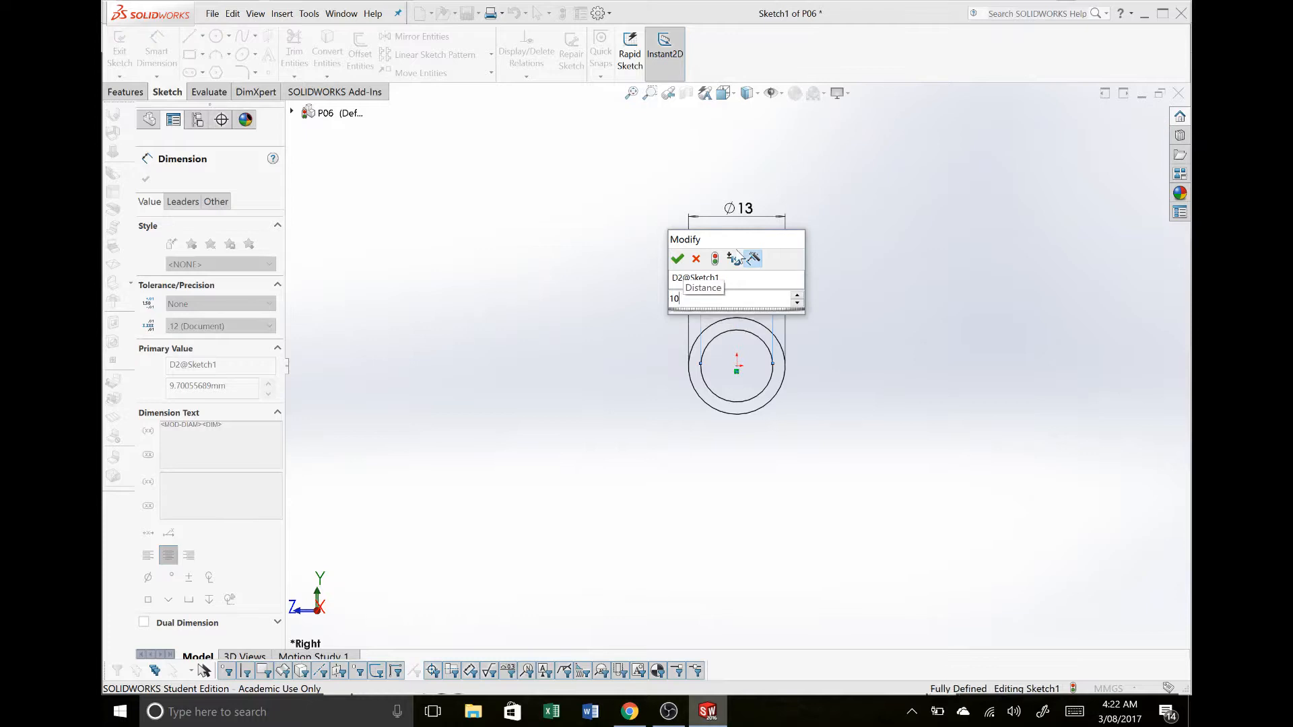
pyautogui.click(870, 279)
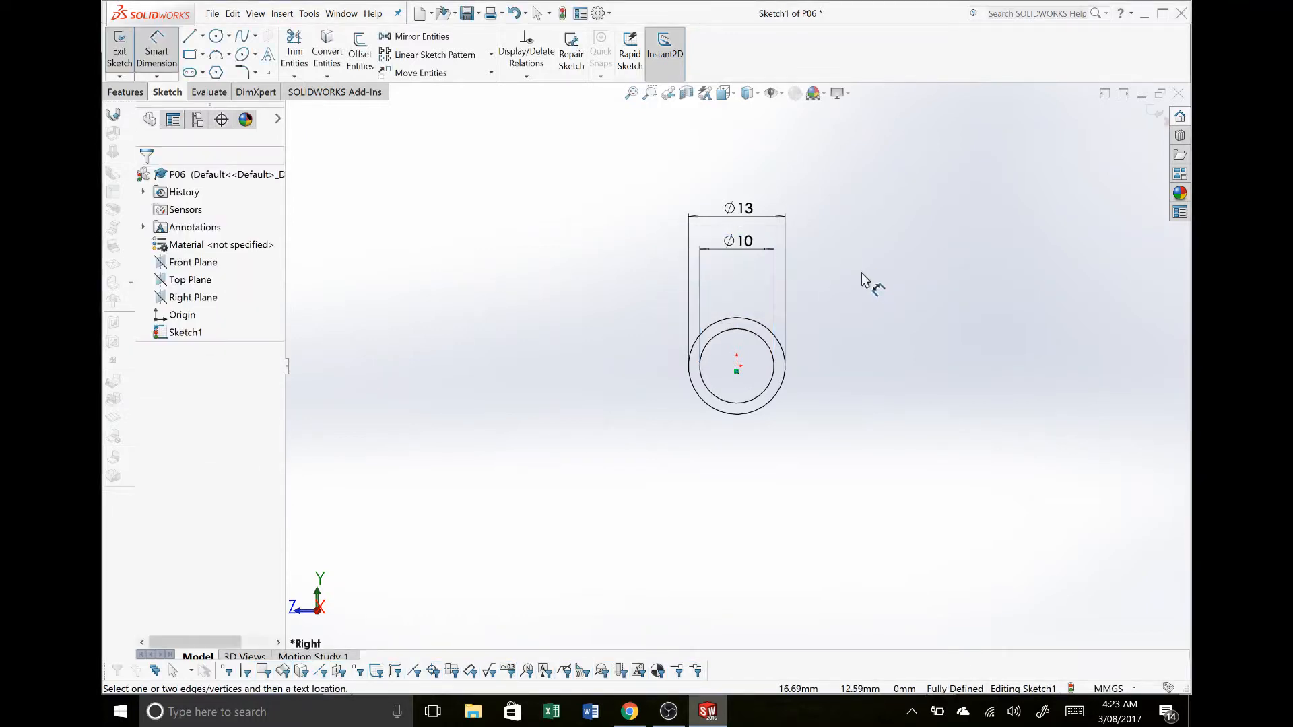
pyautogui.press('Escape')
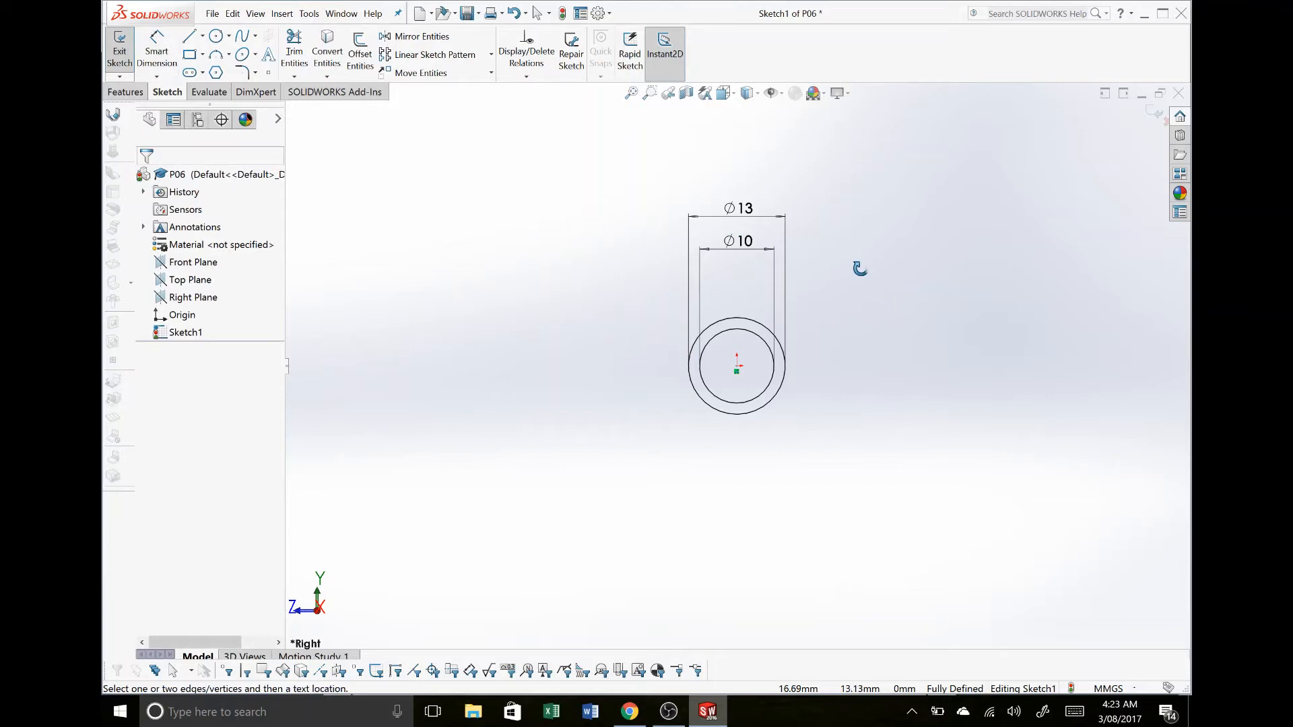
# Start an Extruded Boss/Base from the two-circle sketch with the Mid Plane end condition
pyautogui.moveTo(860, 268)
pyautogui.mouseDown(button='middle')
pyautogui.moveTo(797, 283)
pyautogui.moveTo(792, 335)
pyautogui.moveTo(775, 335)
pyautogui.moveTo(797, 328)
pyautogui.mouseUp(button='middle')
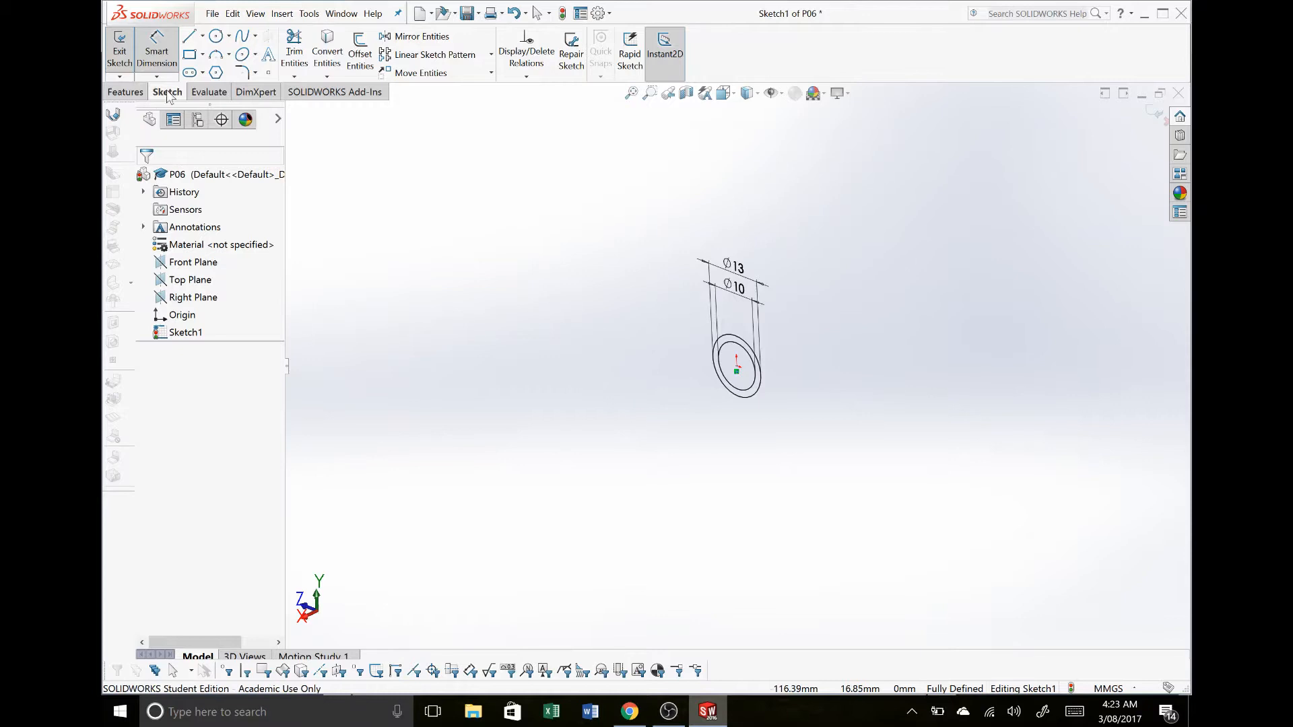
pyautogui.click(135, 95)
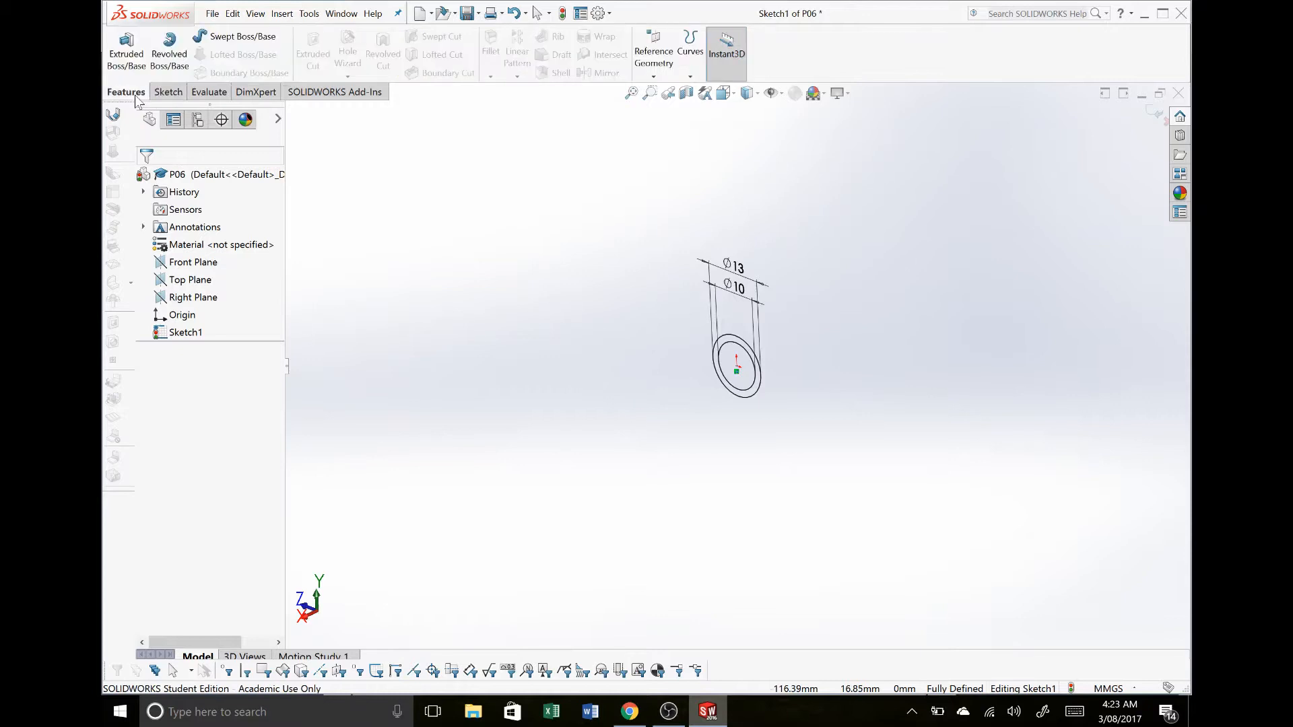
pyautogui.click(125, 60)
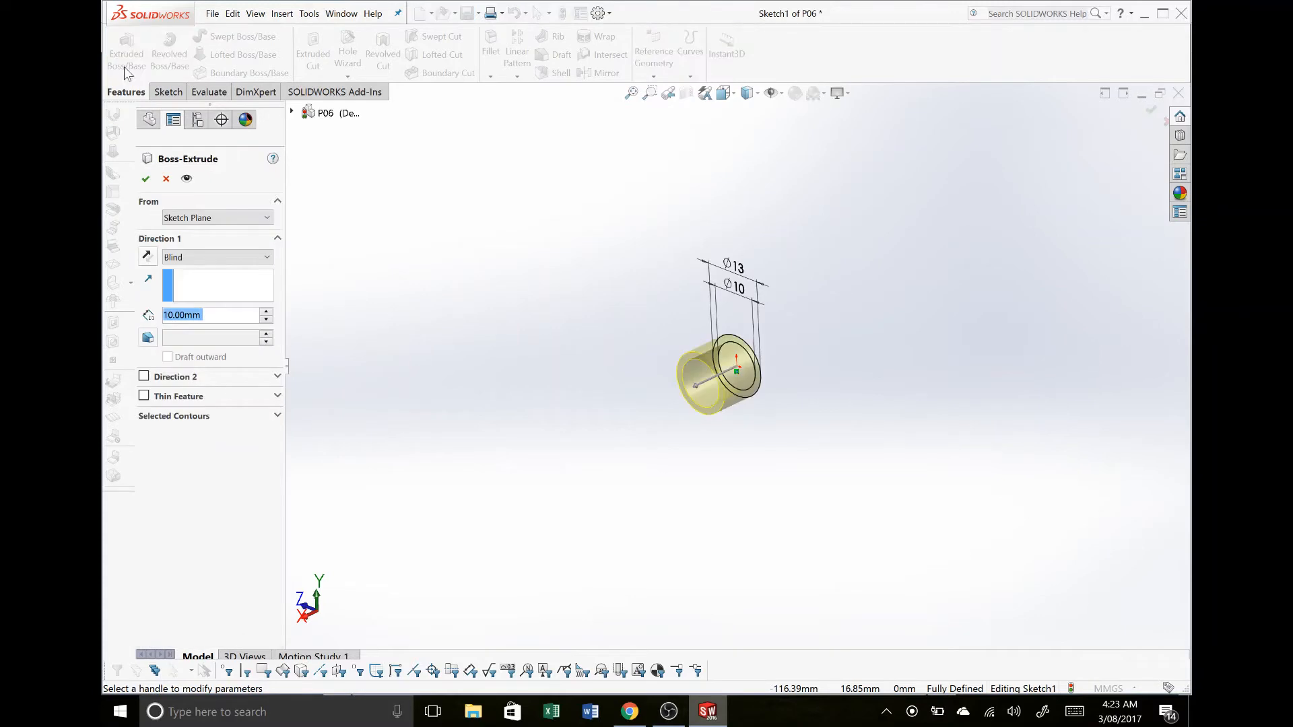
pyautogui.click(192, 258)
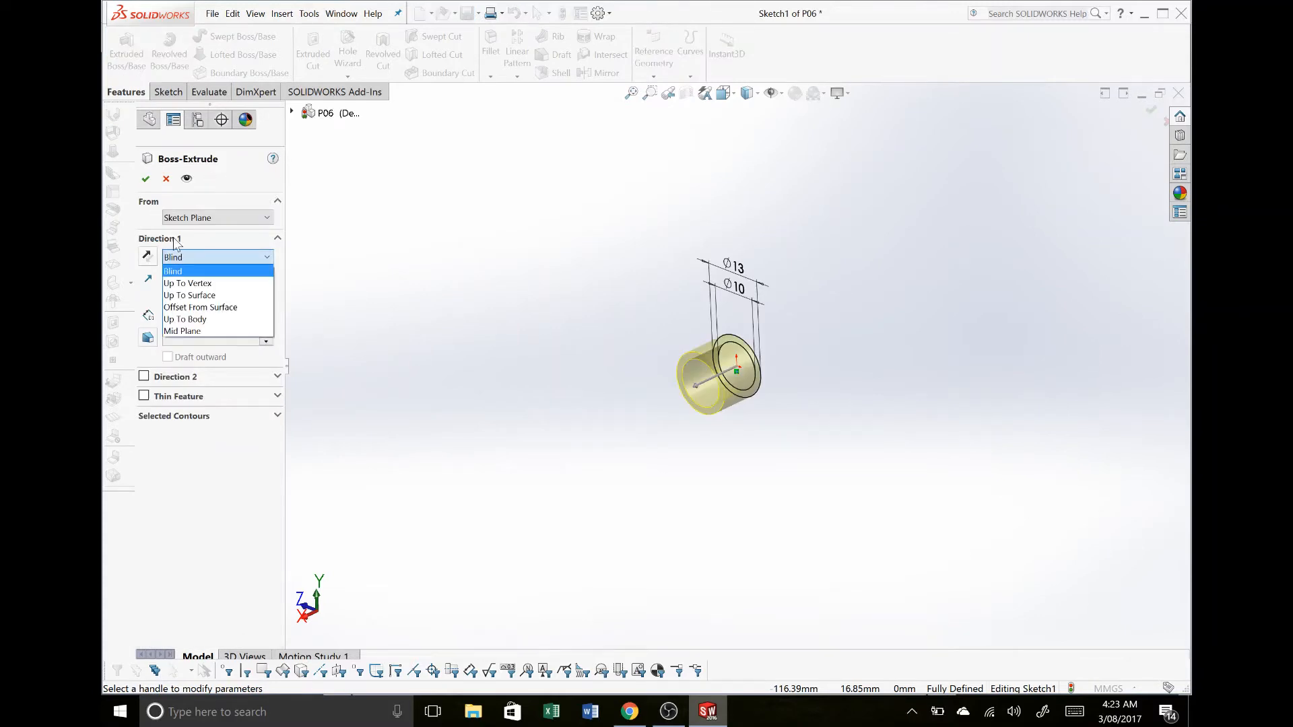
pyautogui.click(183, 332)
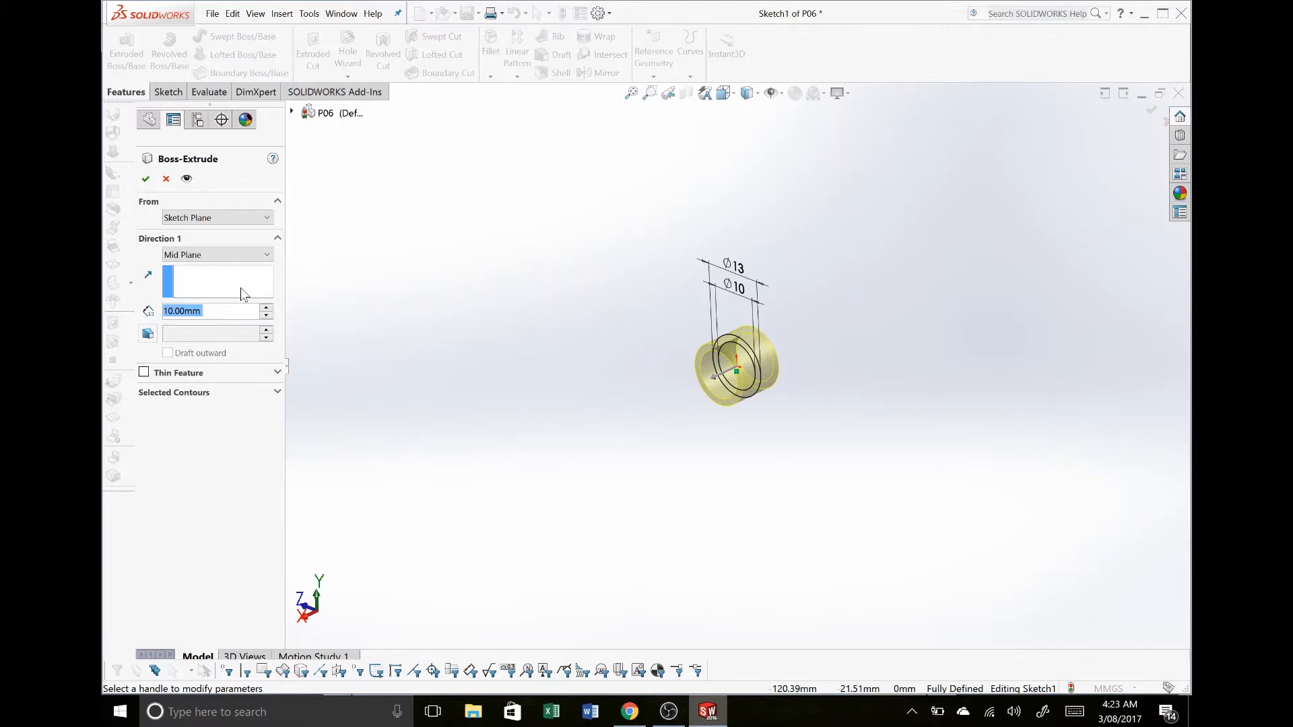
# Look up the P07 acetal pulley's width in the Pulley Project PDF in Chrome, and complete the bush extrusion with a depth of 25 mm
pyautogui.hotkey('alt', 'Tab')
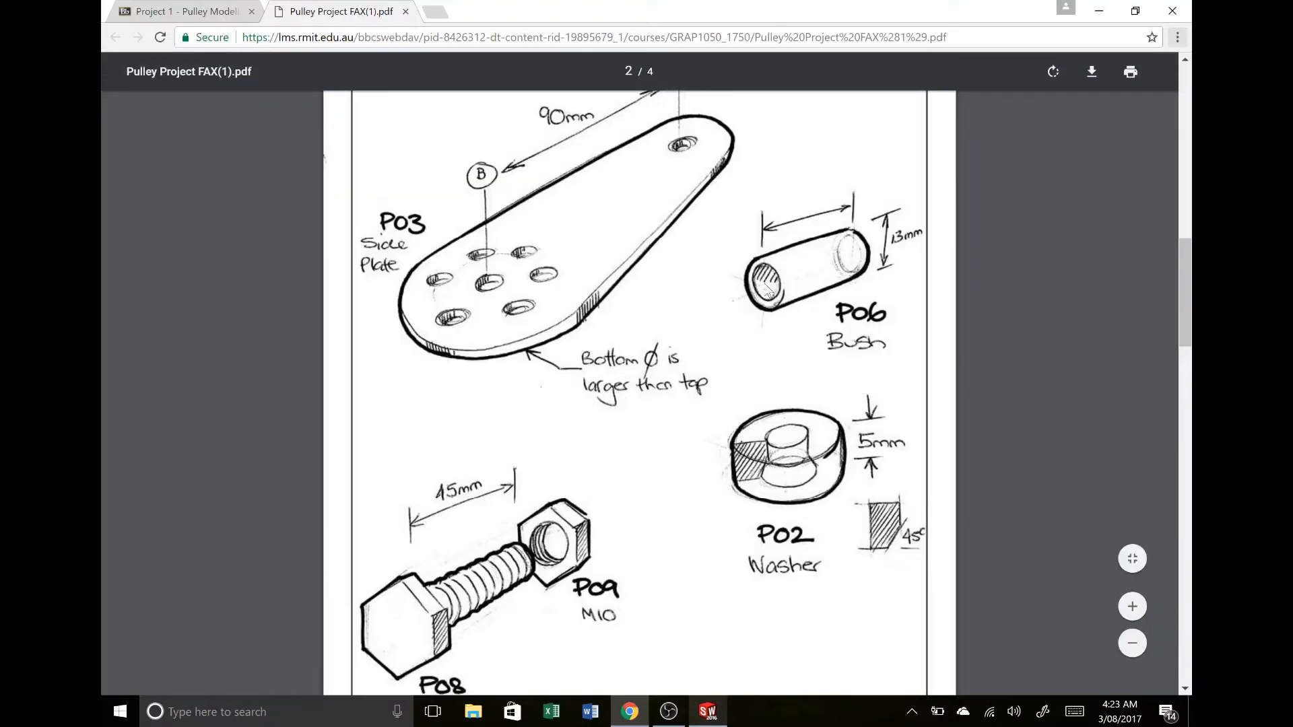
pyautogui.scroll(-6, 761, 290)
pyautogui.scroll(-15, 755, 293)
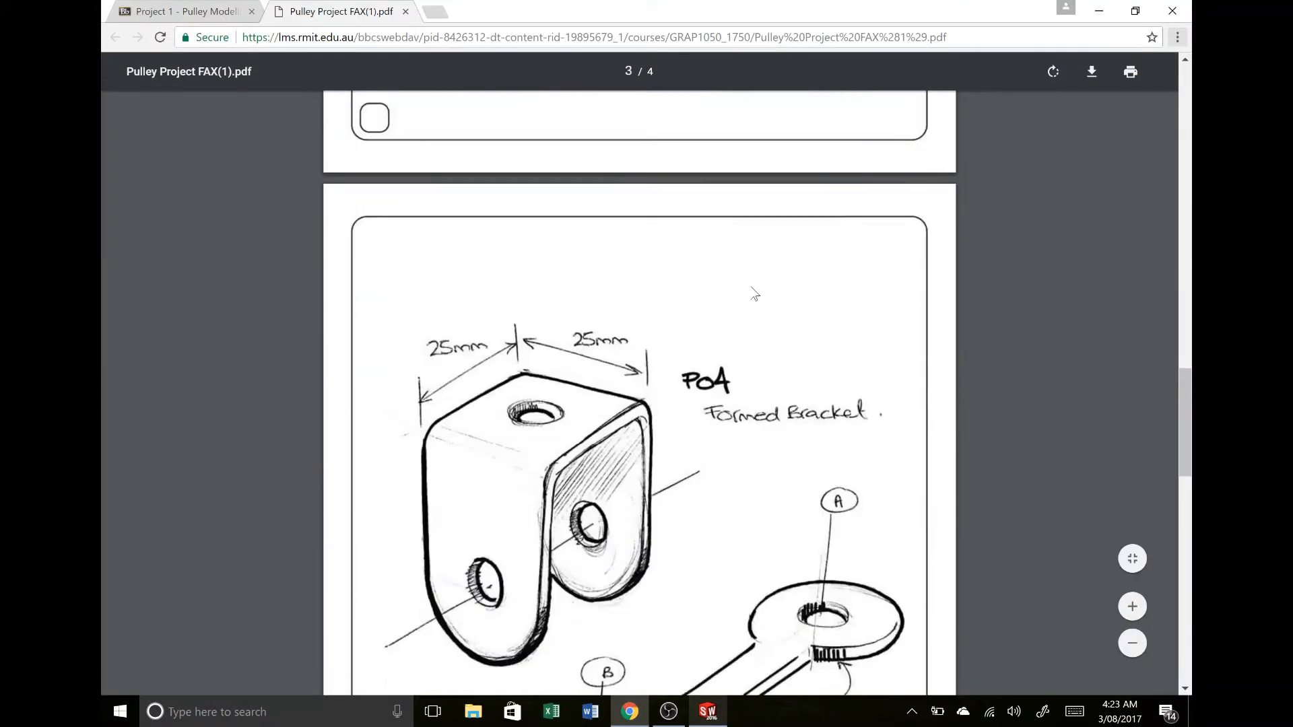
pyautogui.scroll(-8, 750, 292)
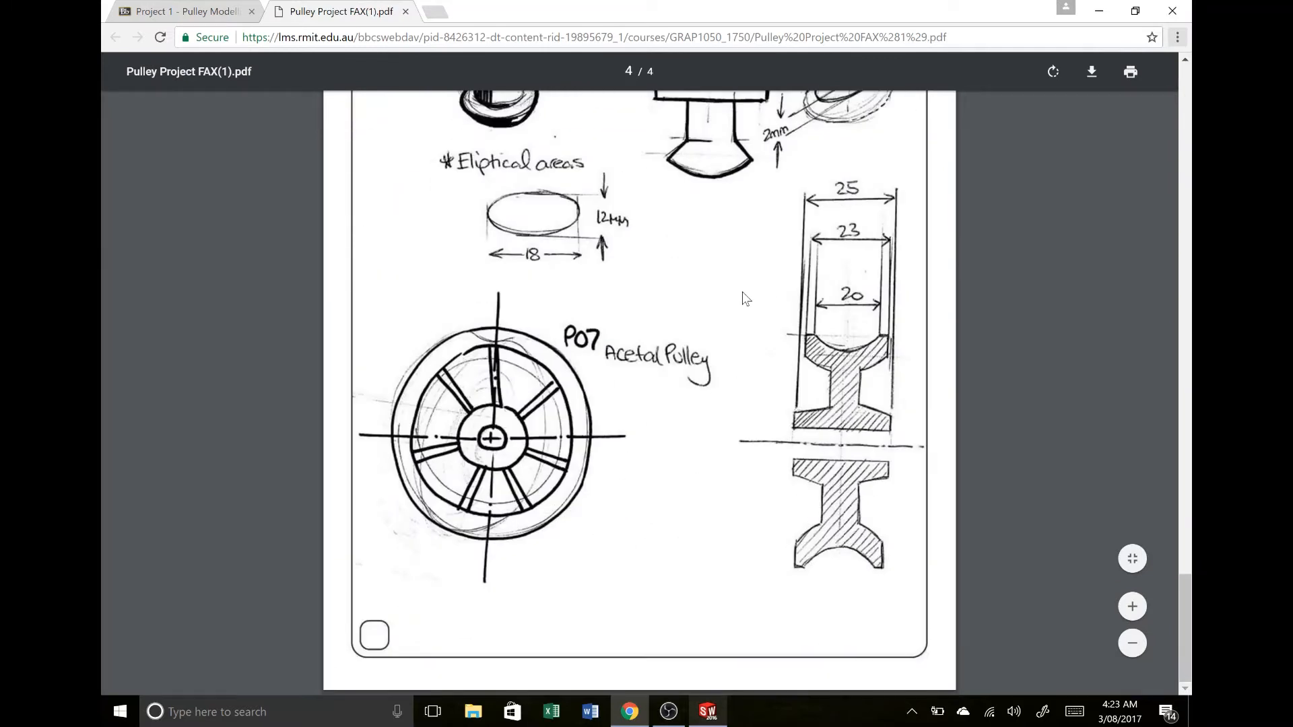
pyautogui.scroll(1, 742, 291)
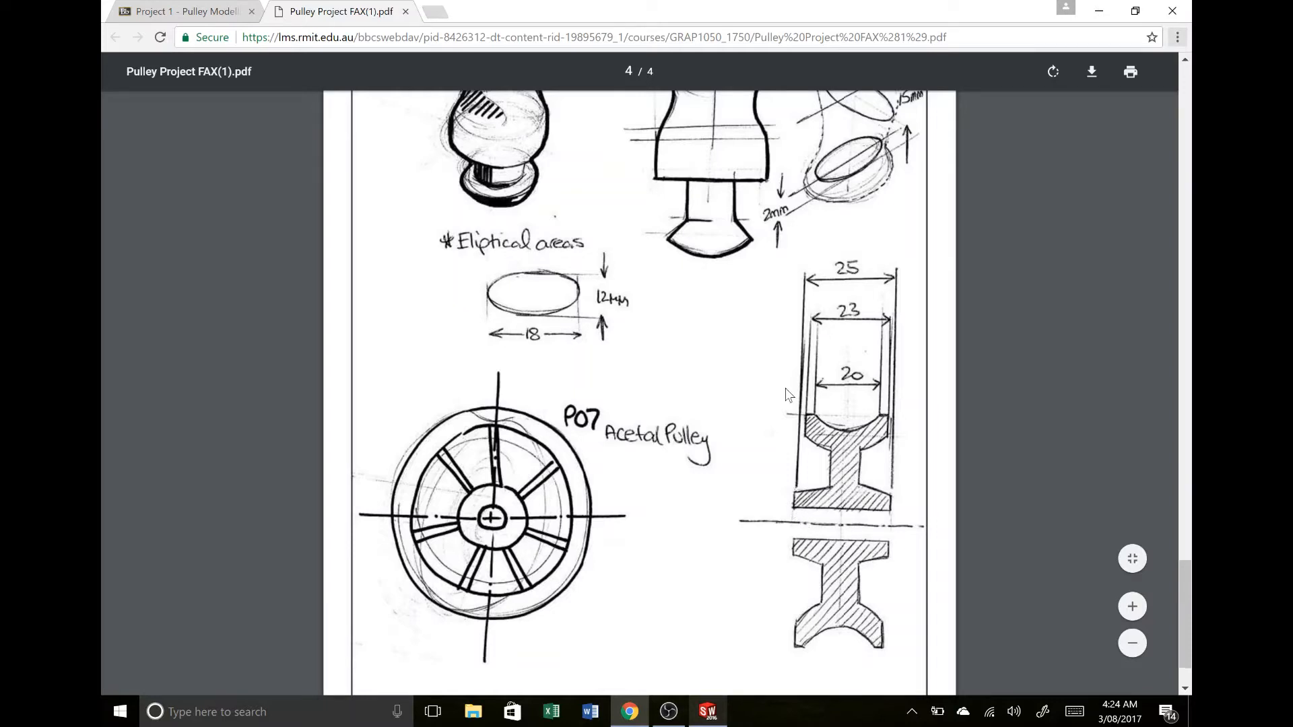
pyautogui.scroll(15, 784, 405)
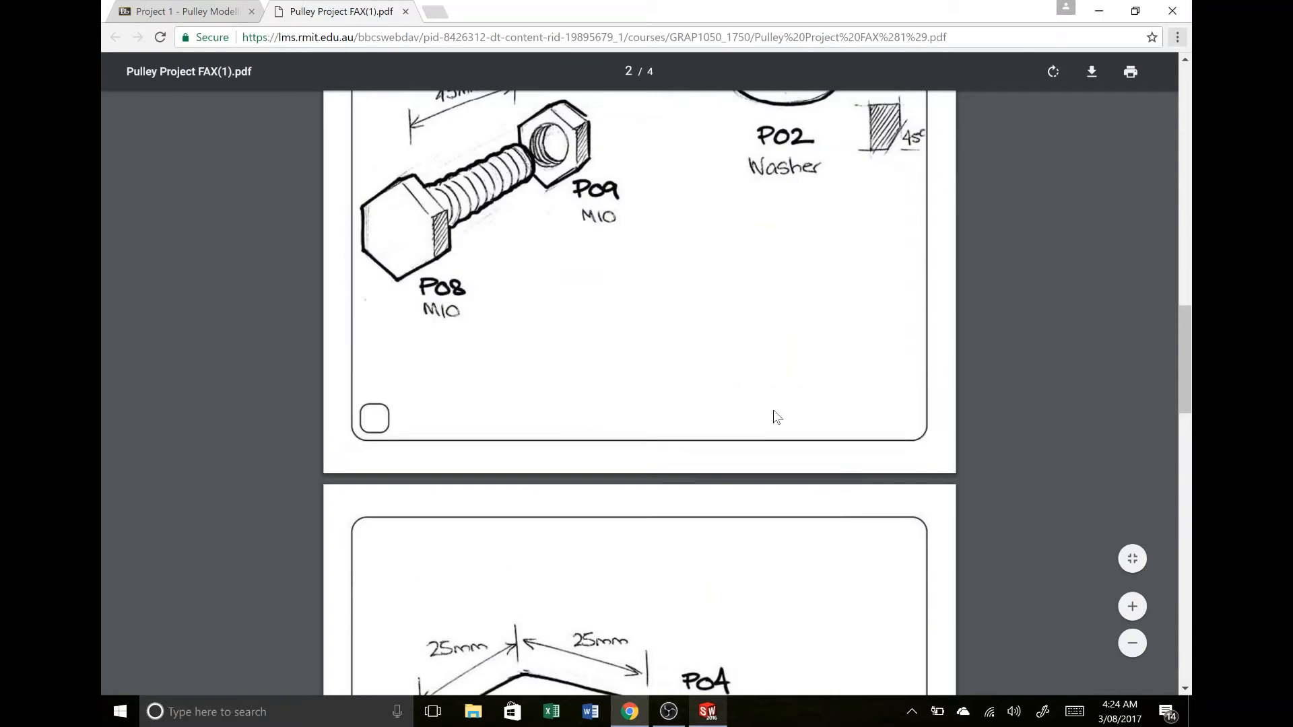
pyautogui.hotkey('alt', 'Tab')
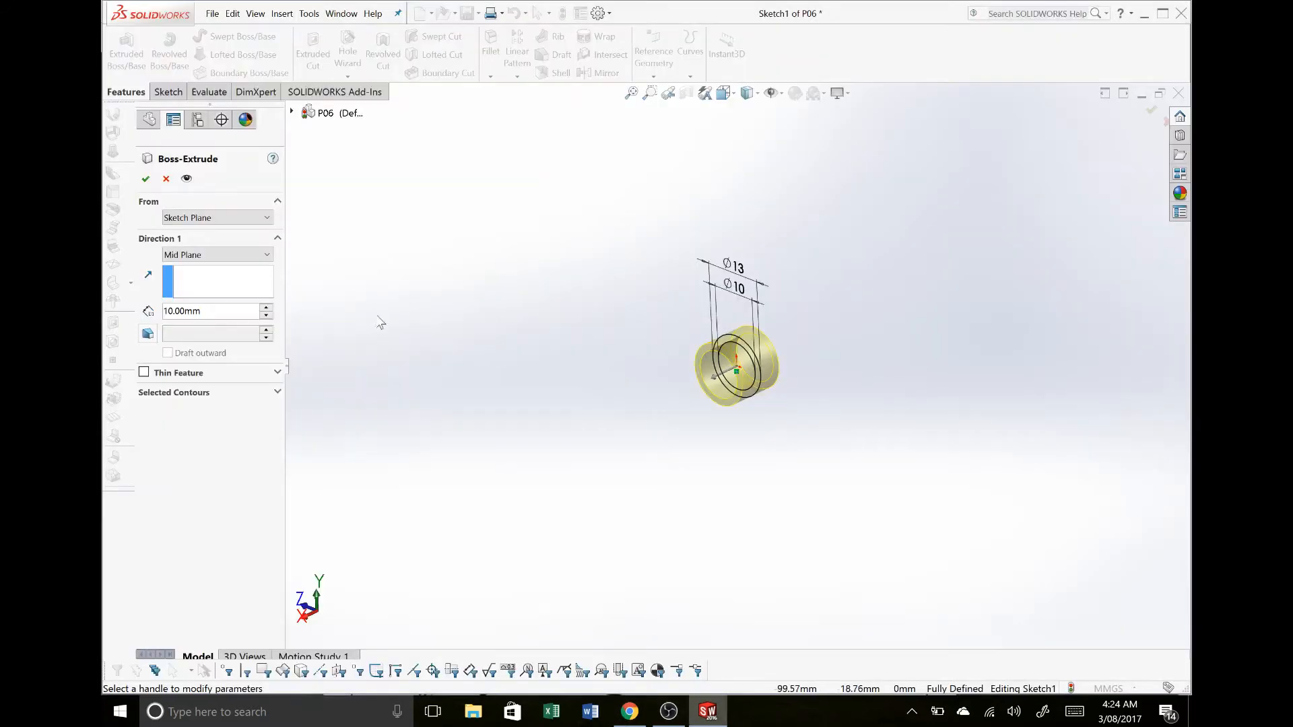
pyautogui.doubleClick(201, 311)
pyautogui.write('25')
pyautogui.press('Return')
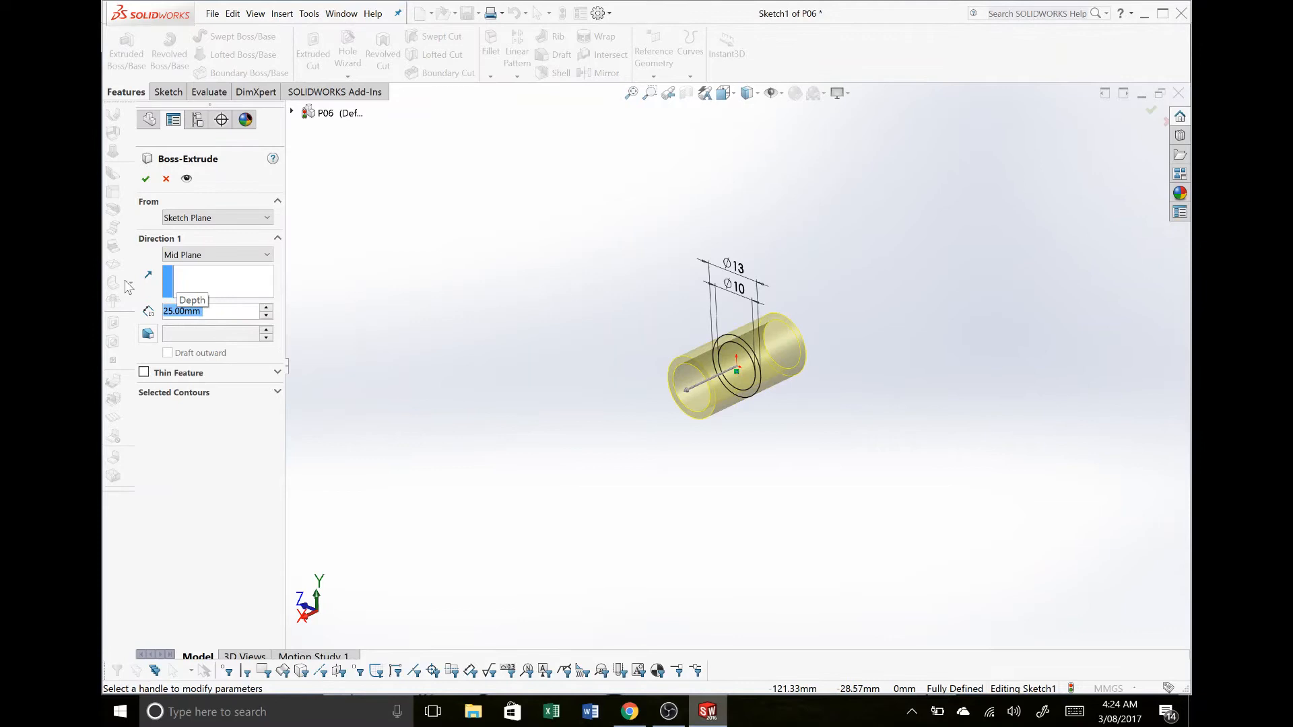
pyautogui.click(148, 180)
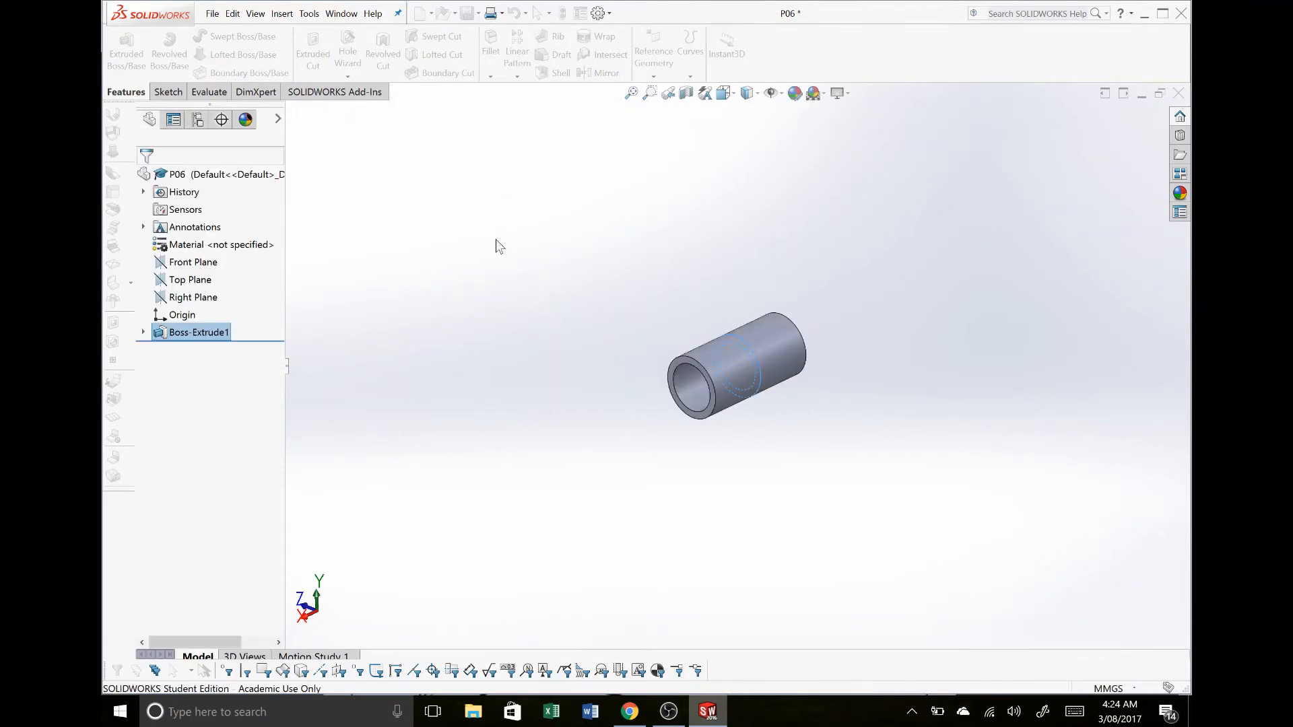
# Compare the extruded bush with the P06 drawing in the PDF in Chrome, and save the P06 part
pyautogui.click(618, 416)
pyautogui.moveTo(618, 415); pyautogui.dragTo(595, 396, button='middle')
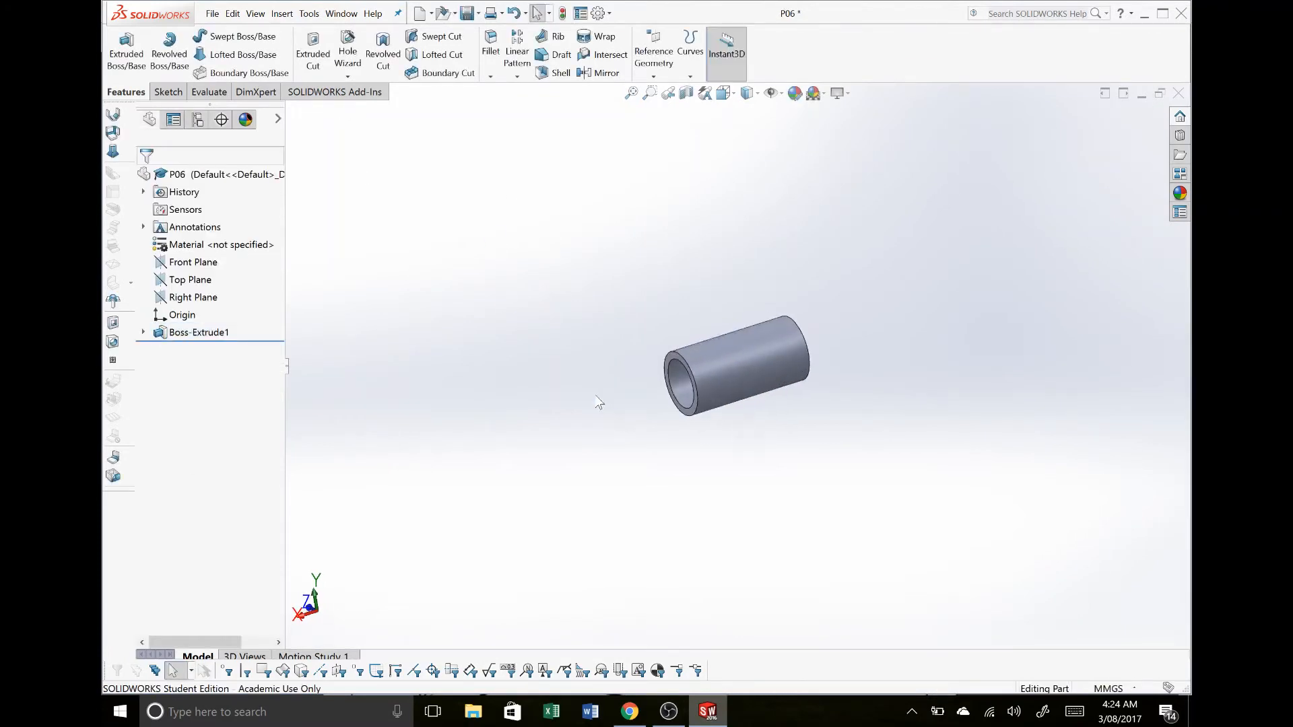
pyautogui.hotkey('alt', 'Tab')
pyautogui.scroll(8, 598, 405)
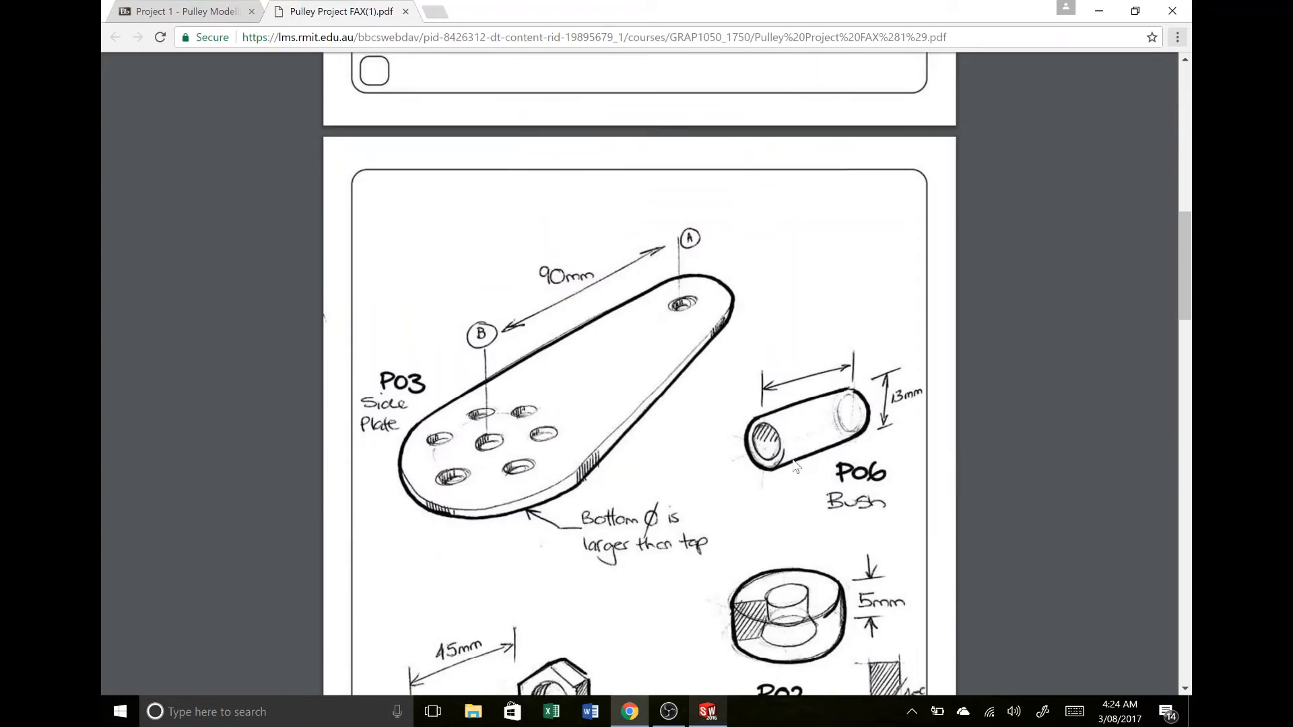
pyautogui.hotkey('alt', 'Tab')
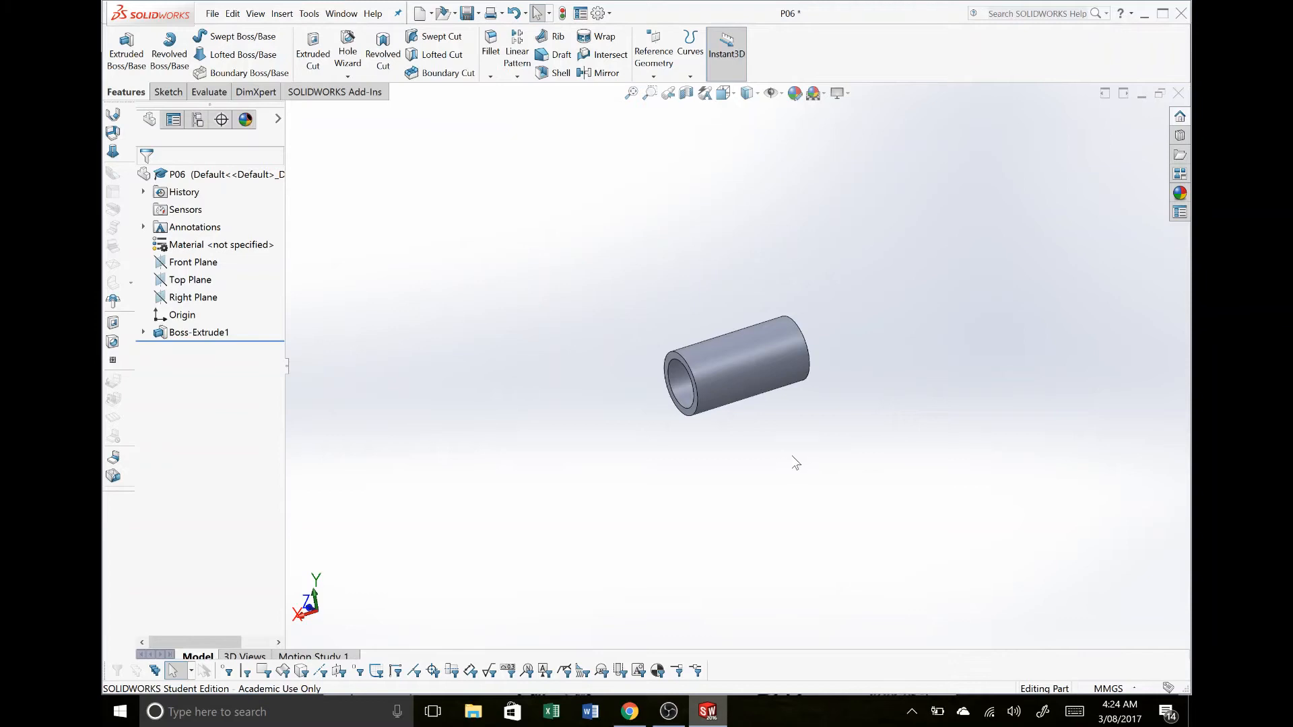
pyautogui.hotkey('ctrl', 's')
# Examine the bush's ends and overall shape from several angles against the P06 drawing in the PDF in Chrome
pyautogui.moveTo(810, 428); pyautogui.dragTo(697, 424, button='middle')
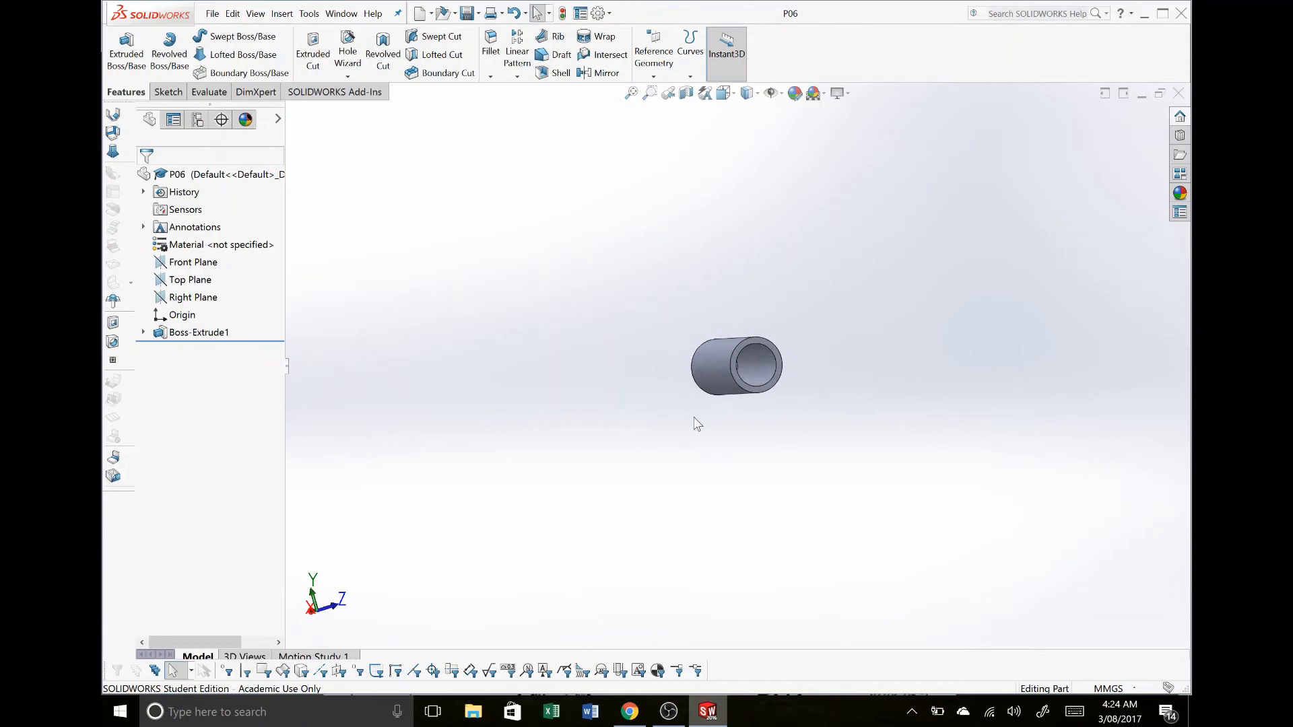
pyautogui.scroll(-1, 545, 171)
pyautogui.scroll(1, 545, 172)
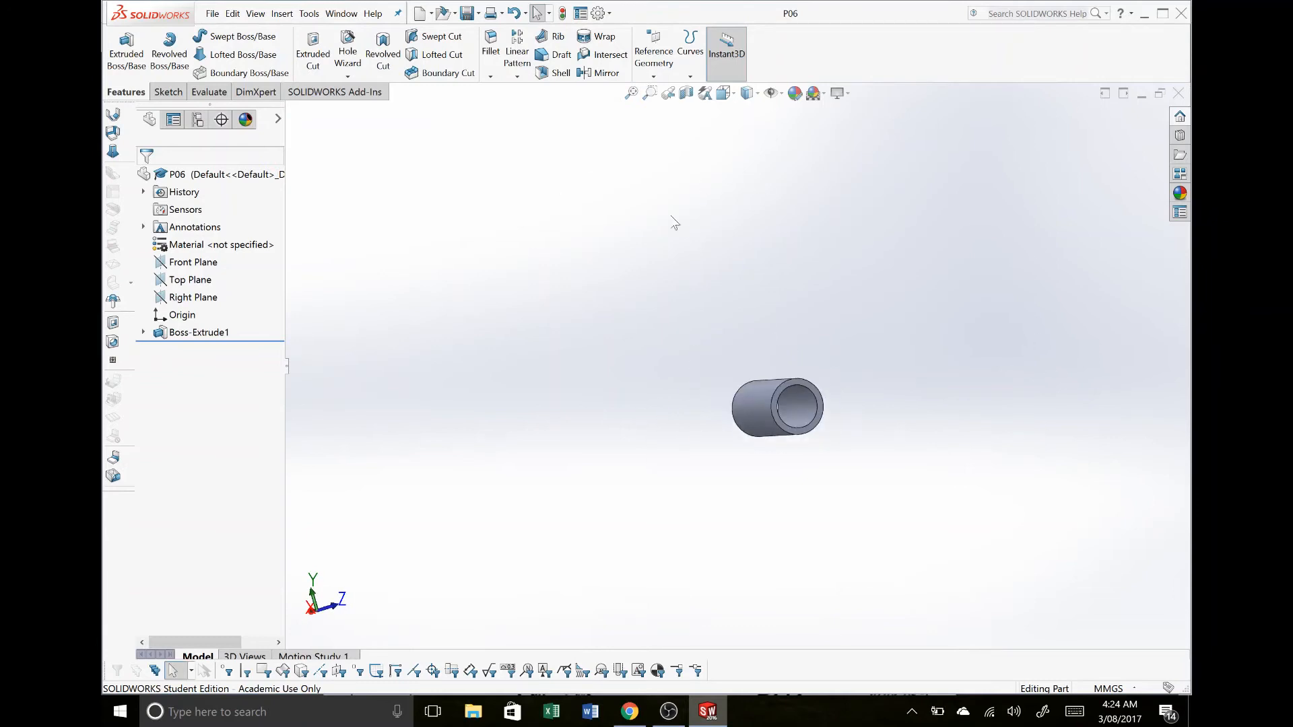
pyautogui.scroll(-3, 794, 450)
pyautogui.moveTo(783, 313); pyautogui.dragTo(880, 345, button='middle')
pyautogui.hotkey('alt', 'Tab')
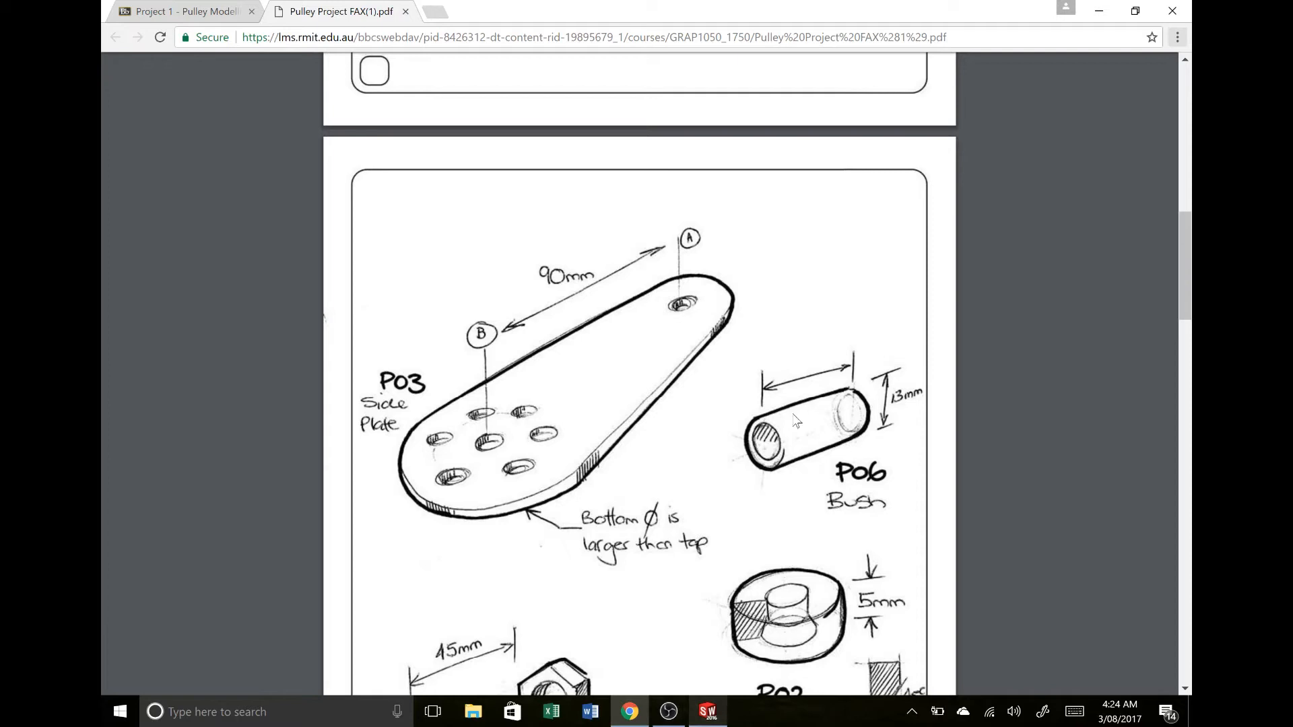
pyautogui.hotkey('alt', 'Tab')
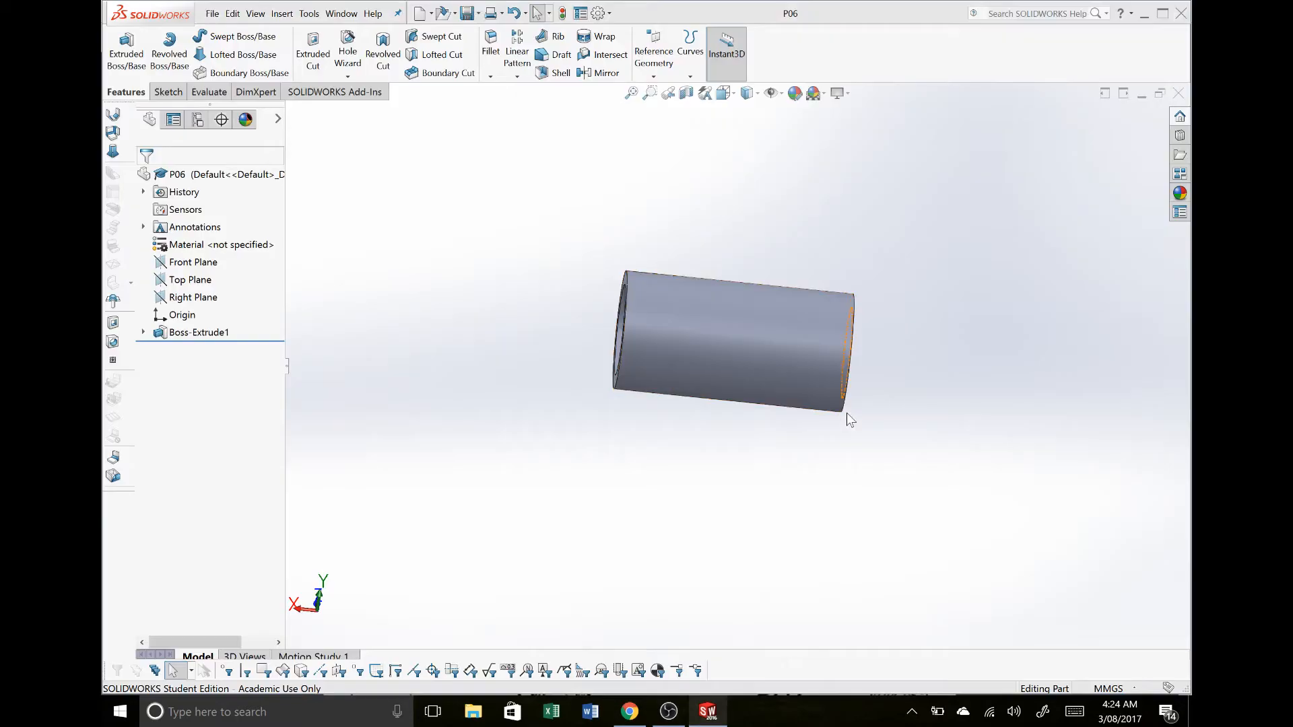
pyautogui.moveTo(735, 335); pyautogui.dragTo(767, 419, button='middle')
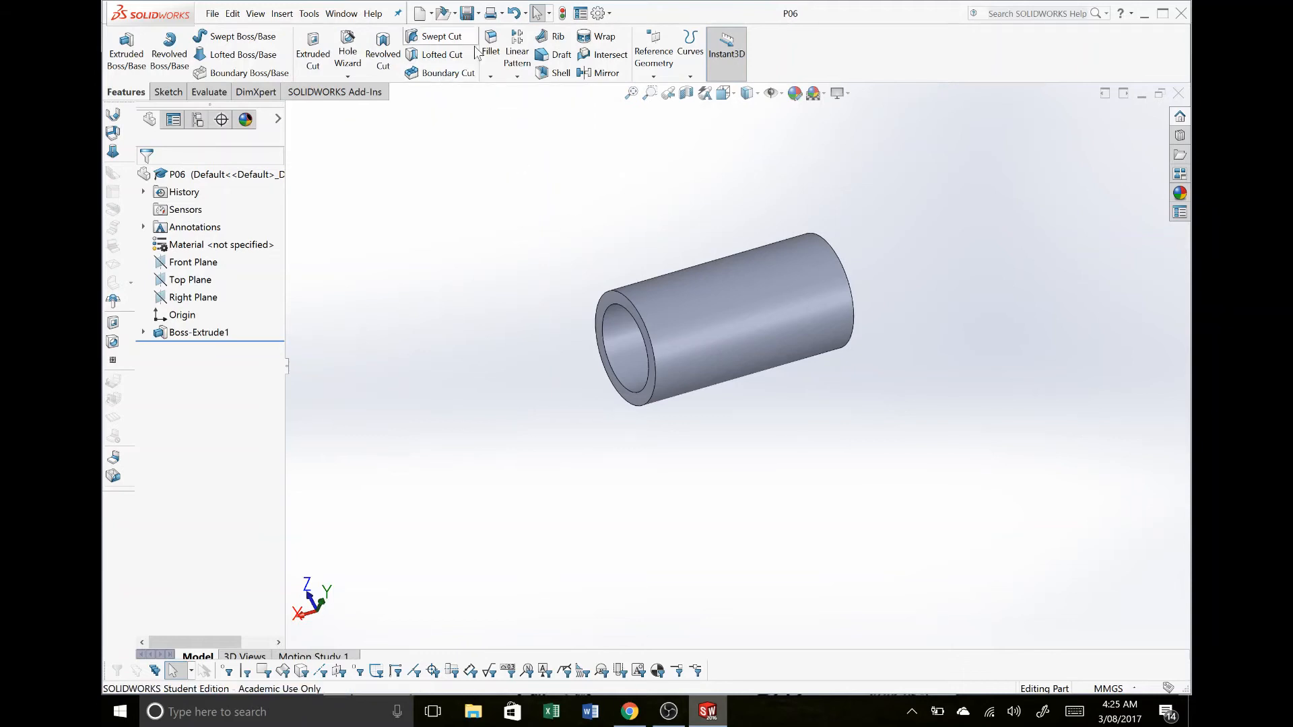
# Chamfer the outer circular edges at both ends of the bush with a 1 mm distance at 45 degrees
pyautogui.click(492, 78)
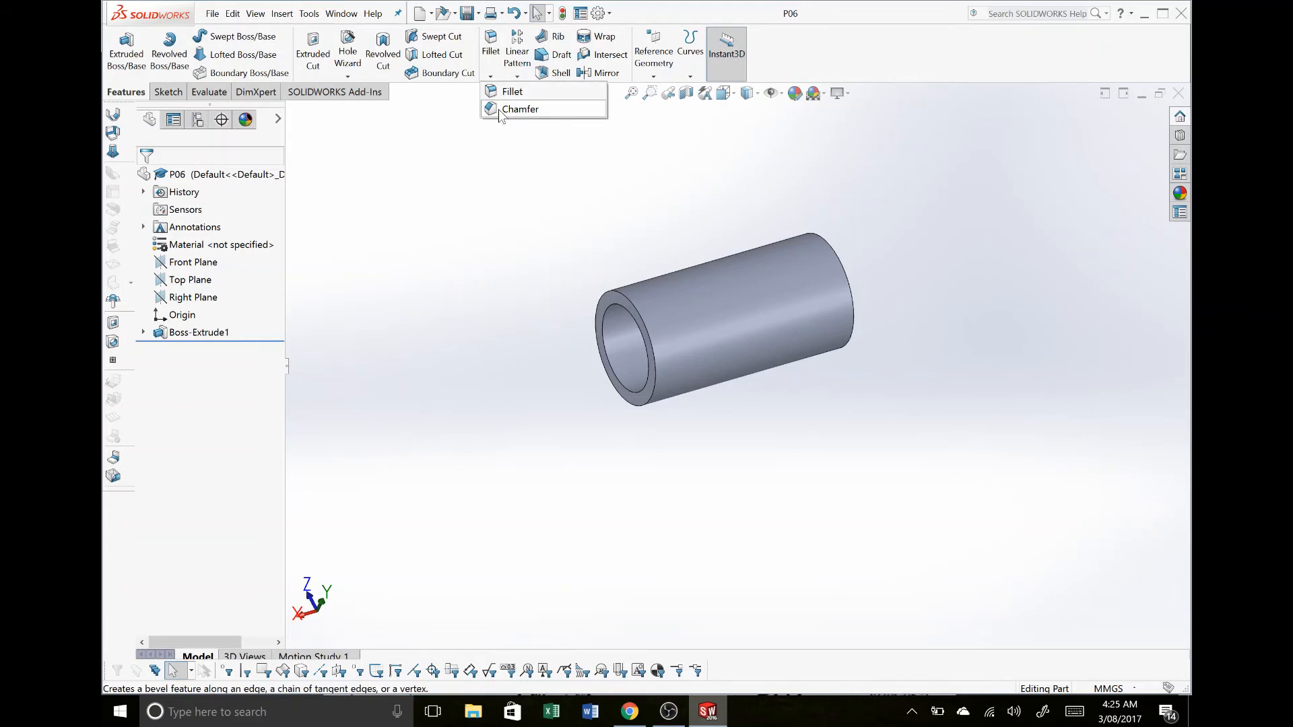
pyautogui.click(500, 110)
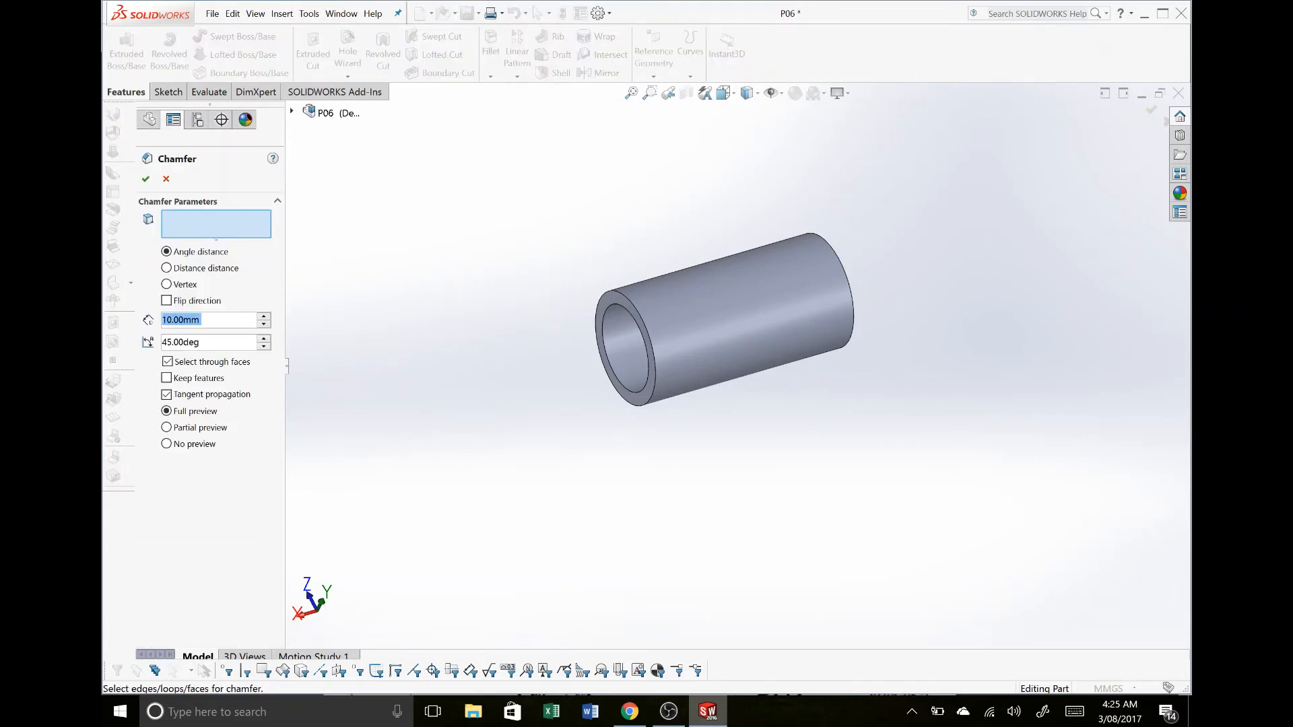
pyautogui.write('1')
pyautogui.press('Return')
pyautogui.click(631, 305)
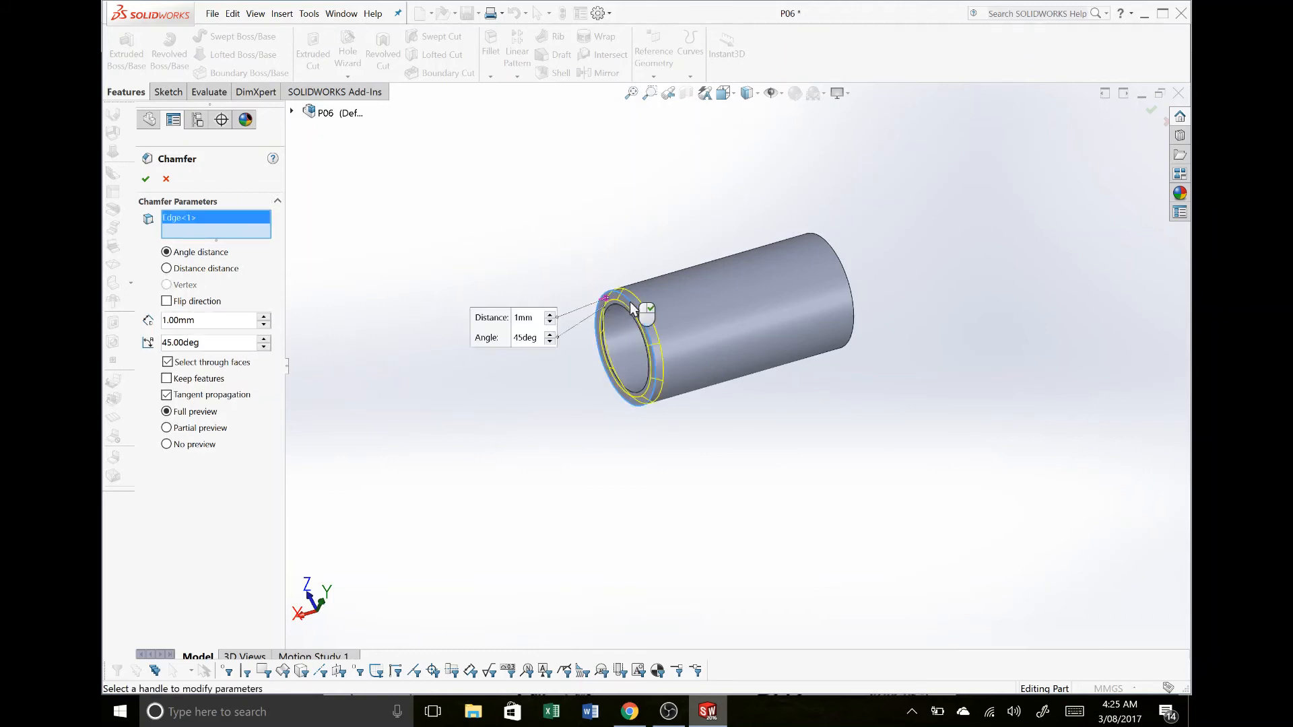
pyautogui.click(818, 236)
pyautogui.click(818, 236)
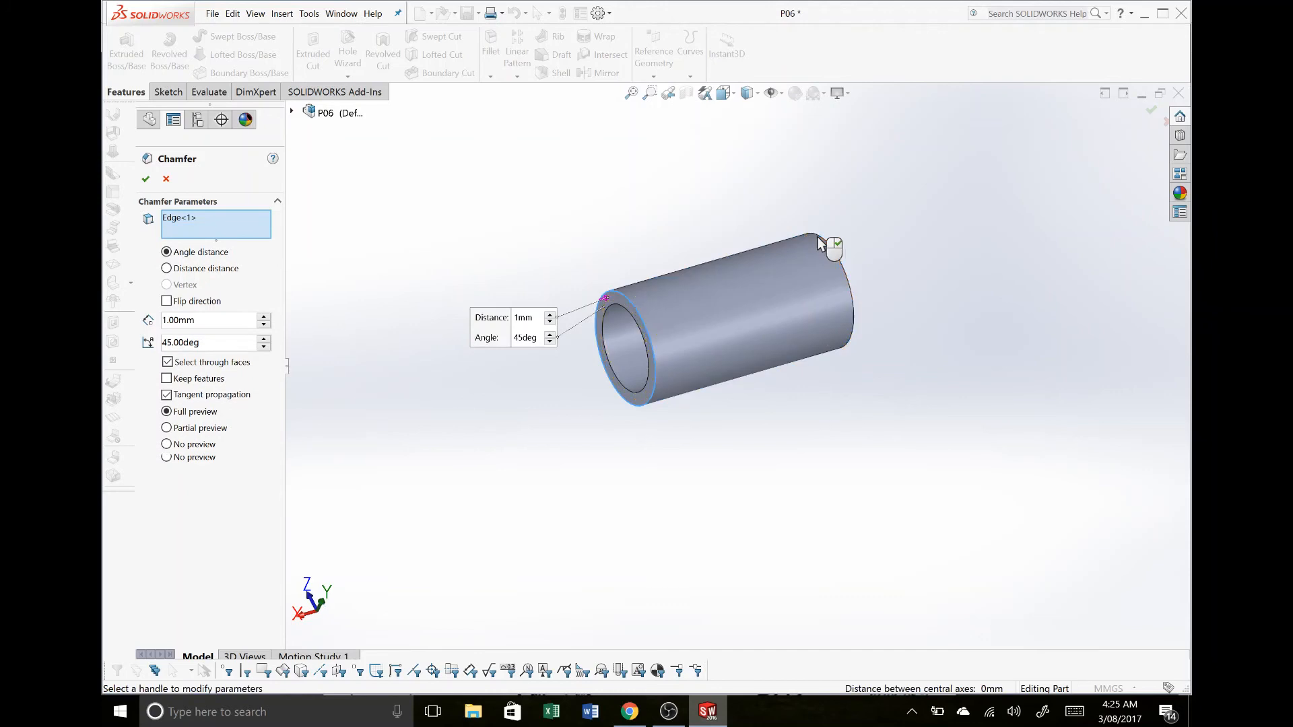
pyautogui.click(818, 236)
pyautogui.moveTo(819, 237); pyautogui.dragTo(863, 277, button='middle')
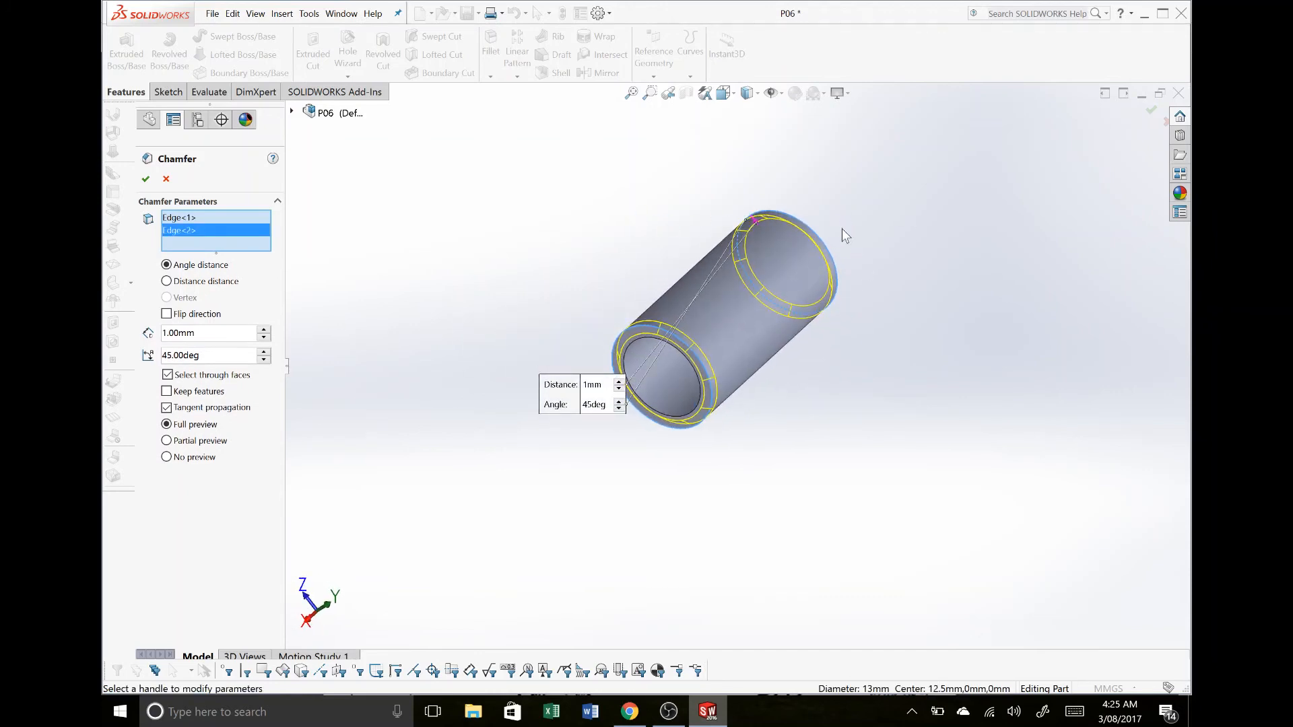
pyautogui.click(1150, 113)
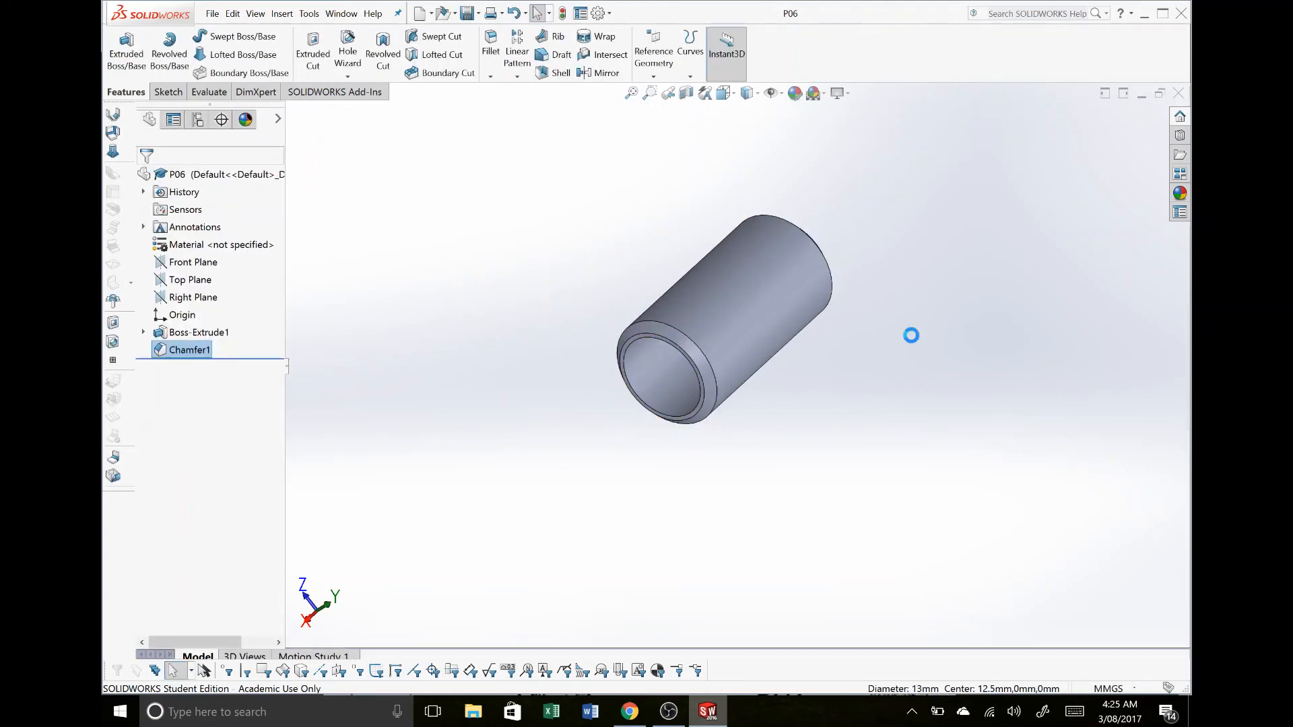
pyautogui.moveTo(909, 334)
pyautogui.mouseDown(button='middle')
pyautogui.moveTo(887, 283)
pyautogui.moveTo(707, 231)
pyautogui.moveTo(604, 230)
pyautogui.moveTo(835, 326)
pyautogui.moveTo(904, 337)
pyautogui.mouseUp(button='middle')
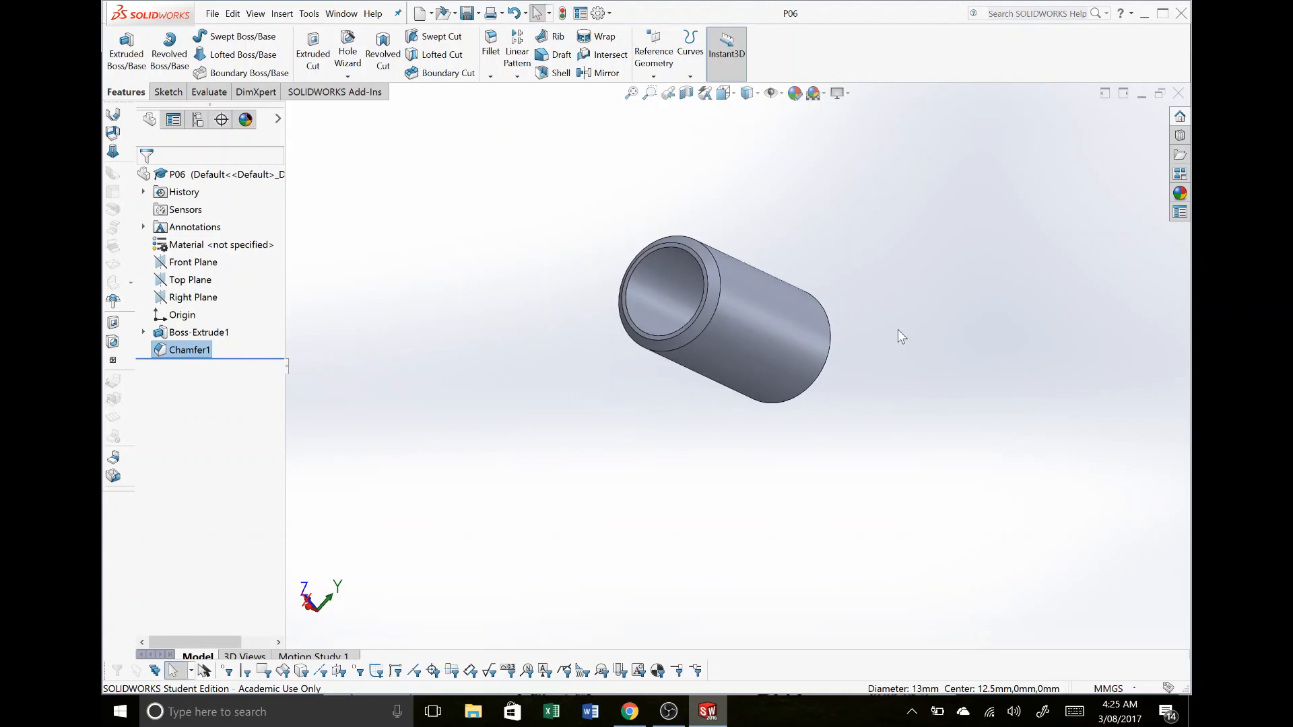